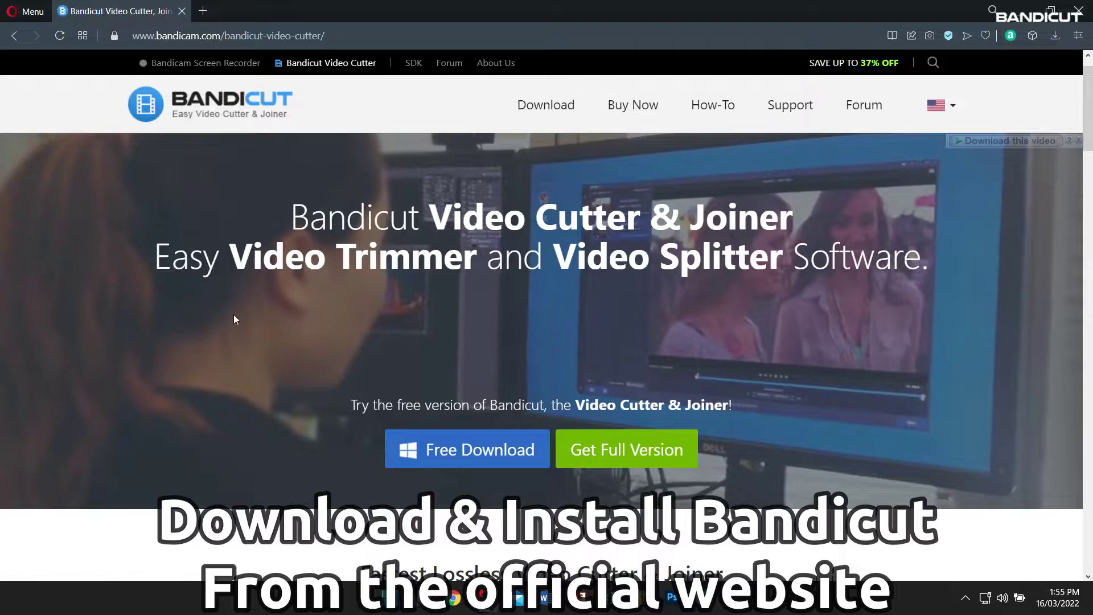
pyautogui.scroll(-1, 233, 314)
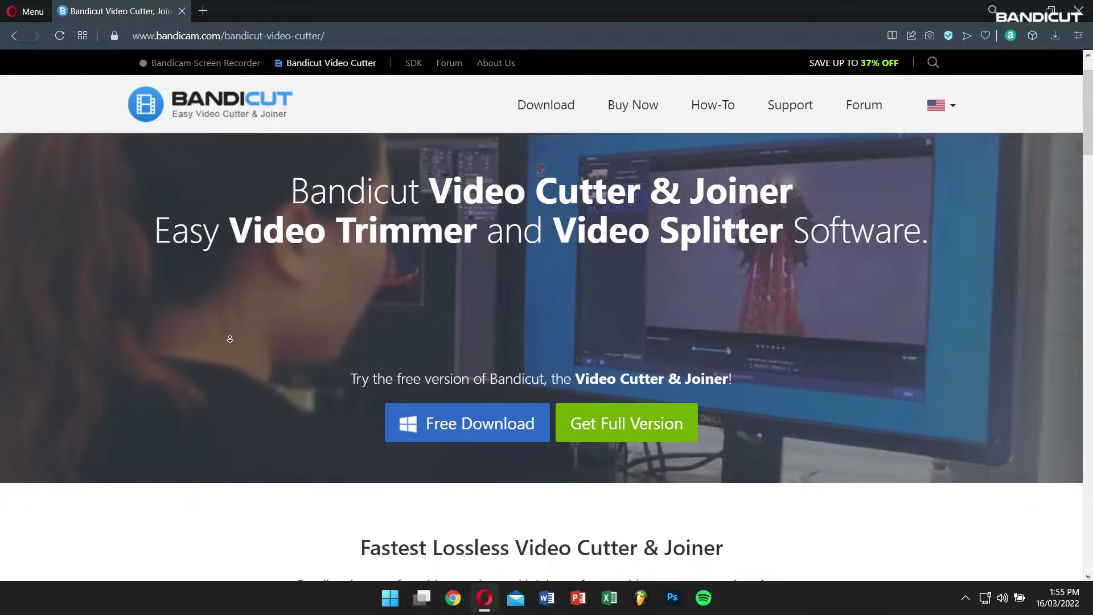
pyautogui.scroll(-1, 229, 340)
pyautogui.scroll(-1, 229, 339)
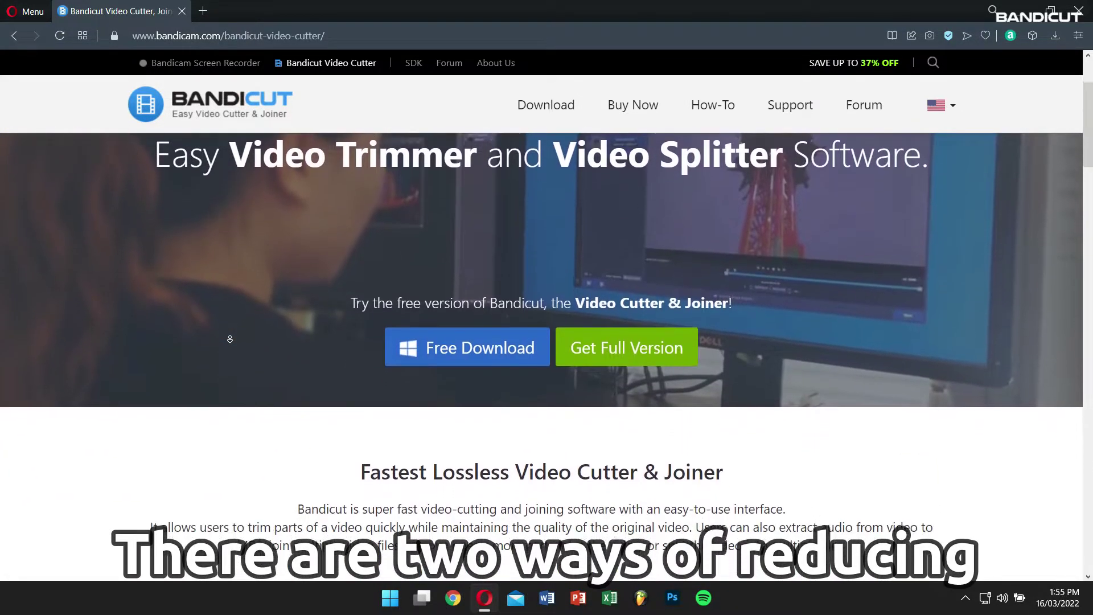
pyautogui.scroll(-1, 229, 339)
pyautogui.scroll(-1, 229, 338)
pyautogui.scroll(-1, 229, 340)
pyautogui.scroll(-1, 230, 339)
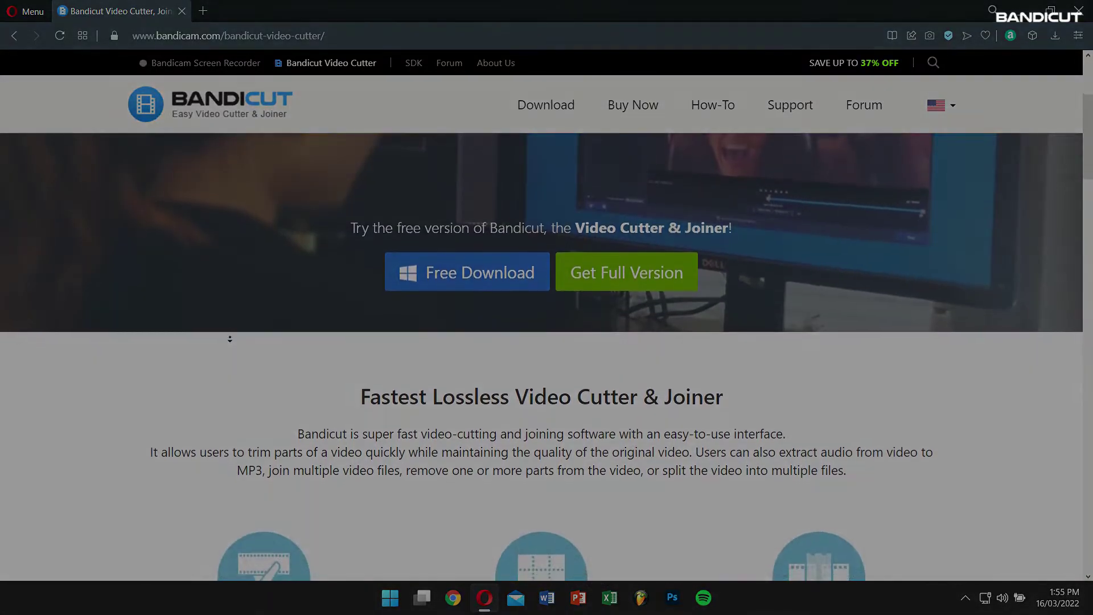
pyautogui.scroll(-1, 229, 340)
pyautogui.scroll(-1, 229, 339)
pyautogui.scroll(-1, 230, 339)
pyautogui.scroll(-1, 230, 339)
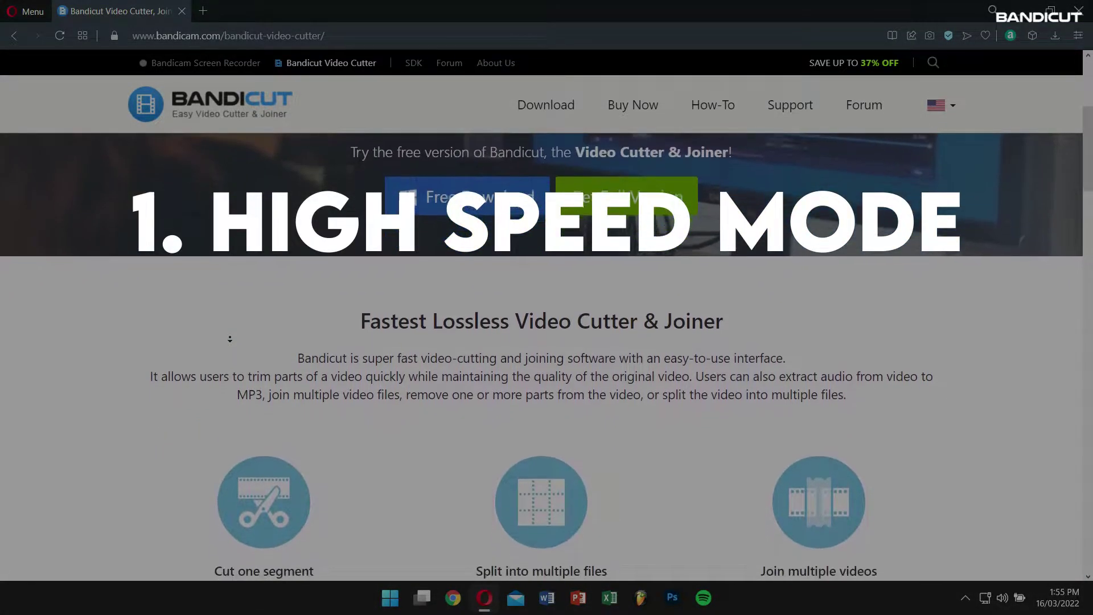
pyautogui.scroll(-1, 229, 340)
pyautogui.scroll(-1, 229, 339)
pyautogui.scroll(-1, 229, 340)
pyautogui.scroll(-1, 229, 338)
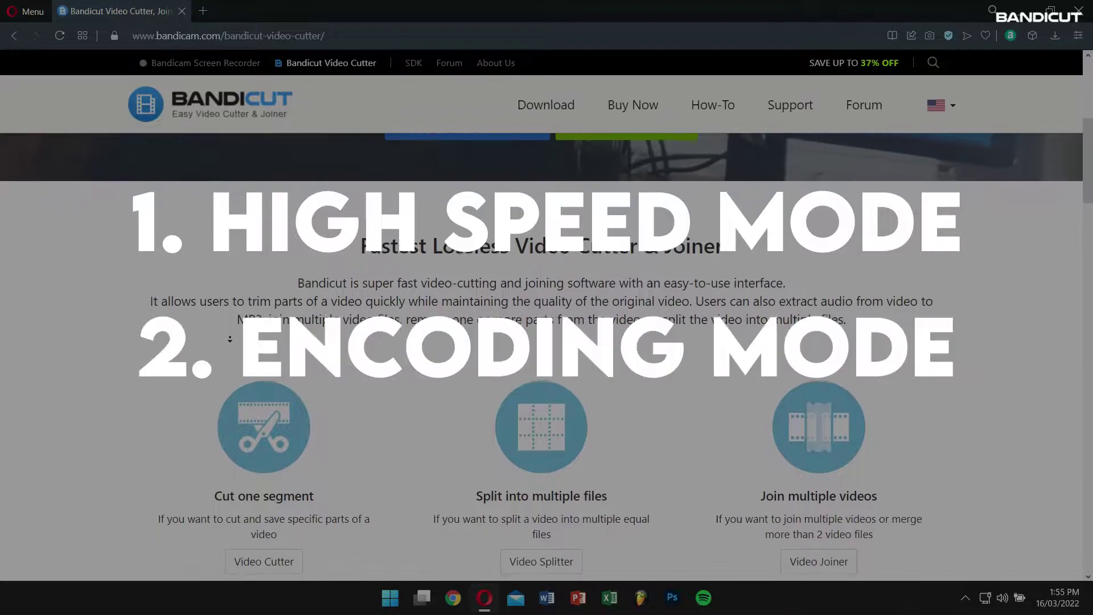
pyautogui.scroll(-1, 229, 339)
pyautogui.scroll(-1, 229, 339)
pyautogui.scroll(-1, 229, 339)
pyautogui.scroll(-1, 229, 339)
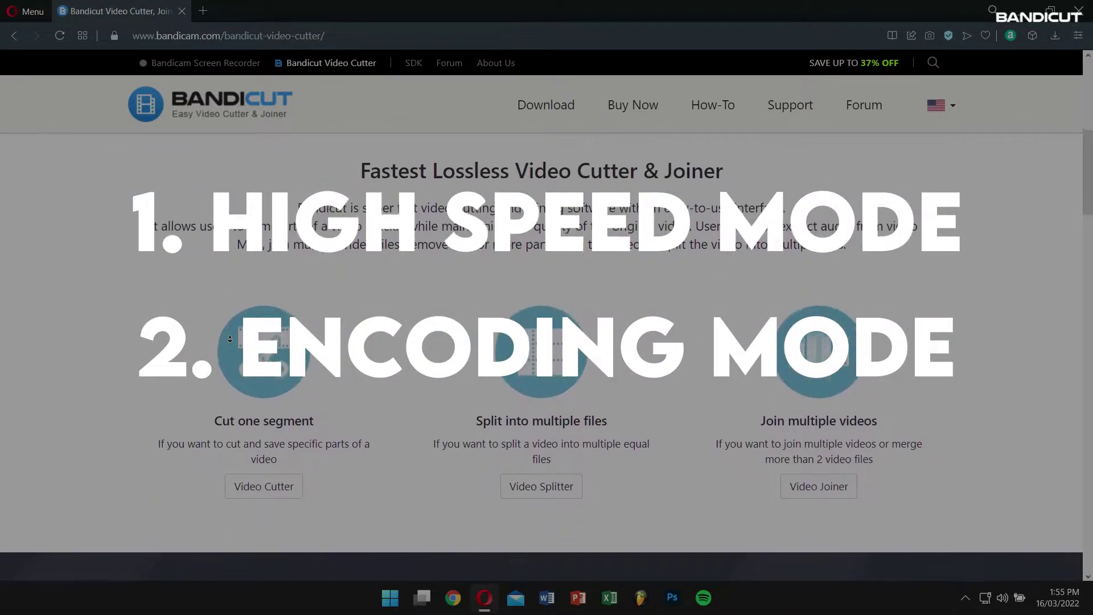
pyautogui.scroll(-1, 230, 339)
pyautogui.scroll(-1, 229, 339)
pyautogui.scroll(-1, 230, 340)
pyautogui.scroll(-1, 229, 339)
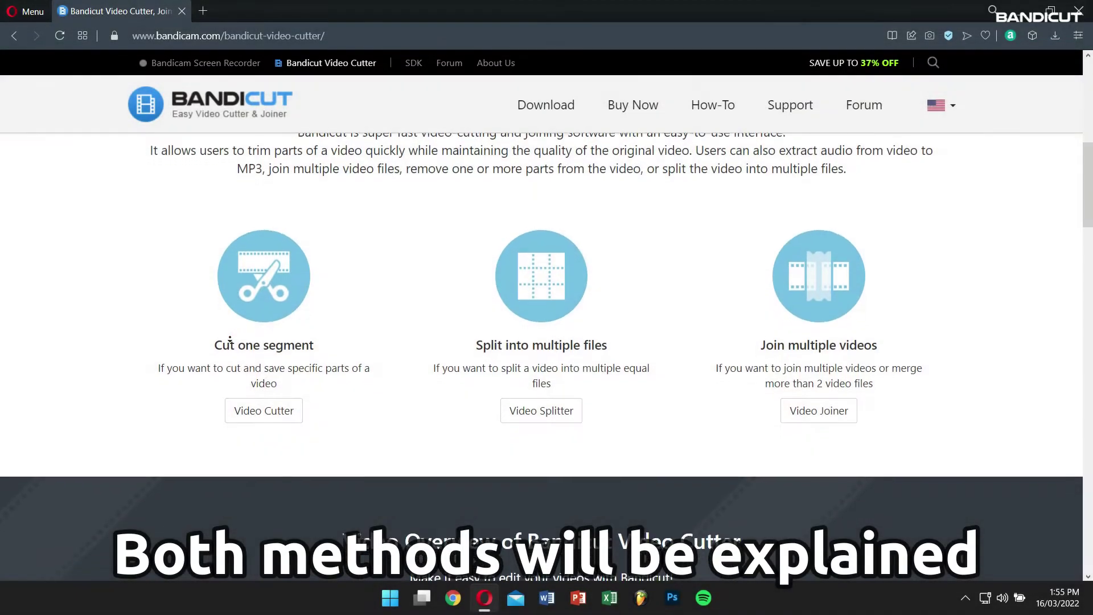
pyautogui.scroll(-1, 228, 338)
pyautogui.scroll(-1, 229, 339)
pyautogui.scroll(-1, 229, 339)
pyautogui.scroll(-1, 228, 339)
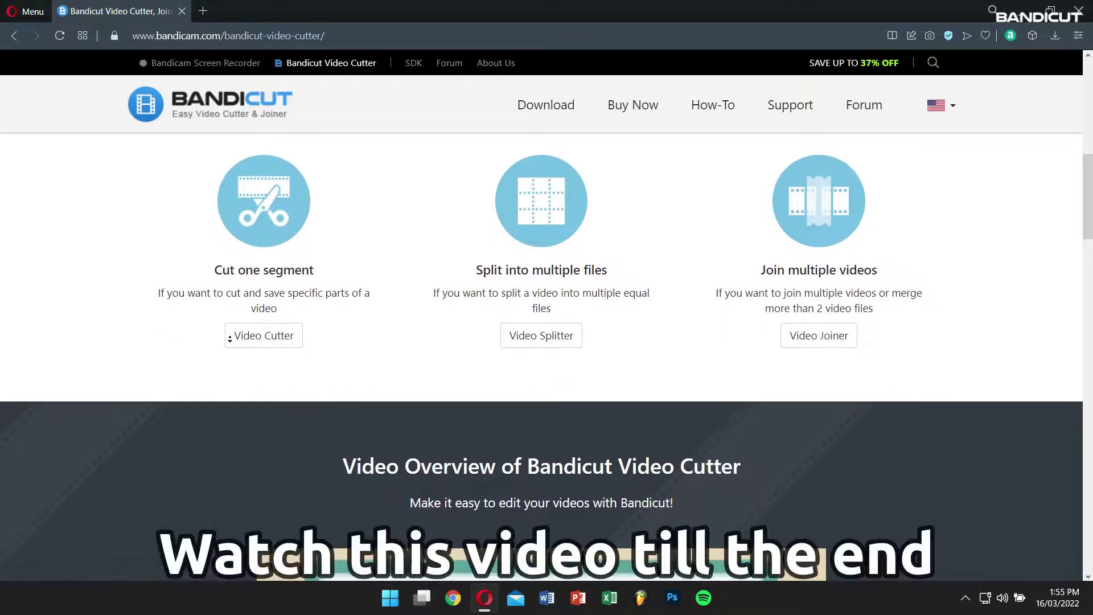
pyautogui.scroll(-1, 228, 338)
pyautogui.scroll(-1, 229, 339)
pyautogui.scroll(-1, 230, 338)
pyautogui.scroll(-1, 229, 339)
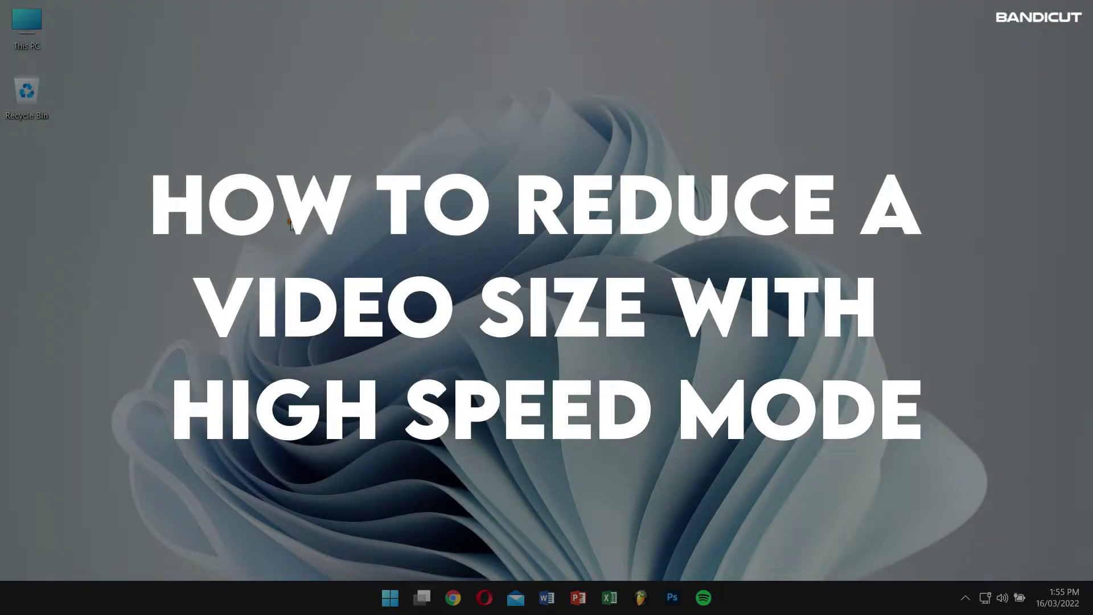
pyautogui.rightClick(291, 221)
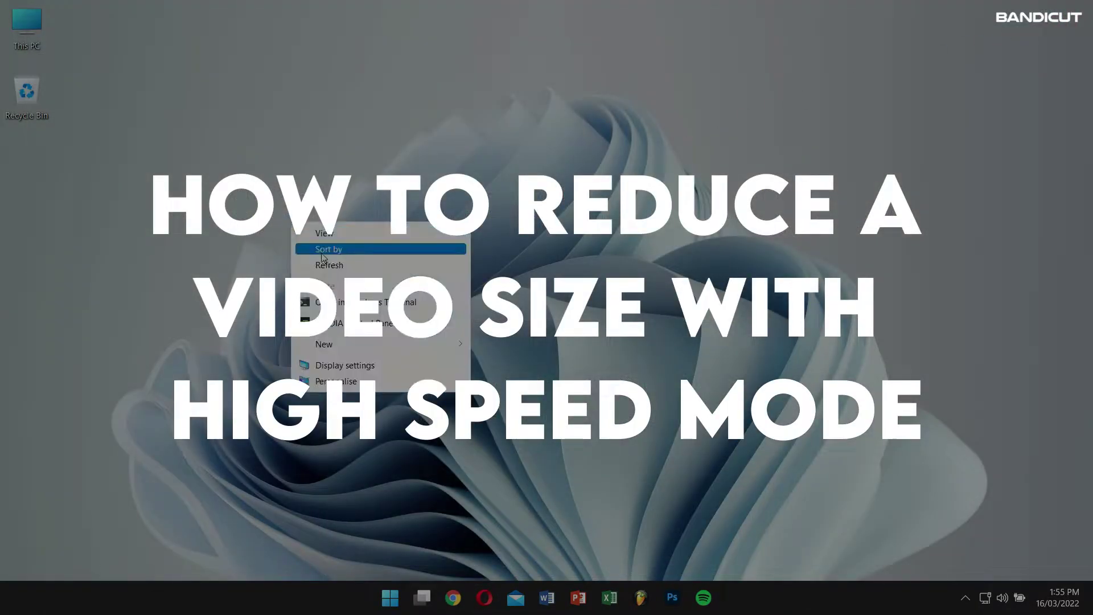
pyautogui.click(335, 265)
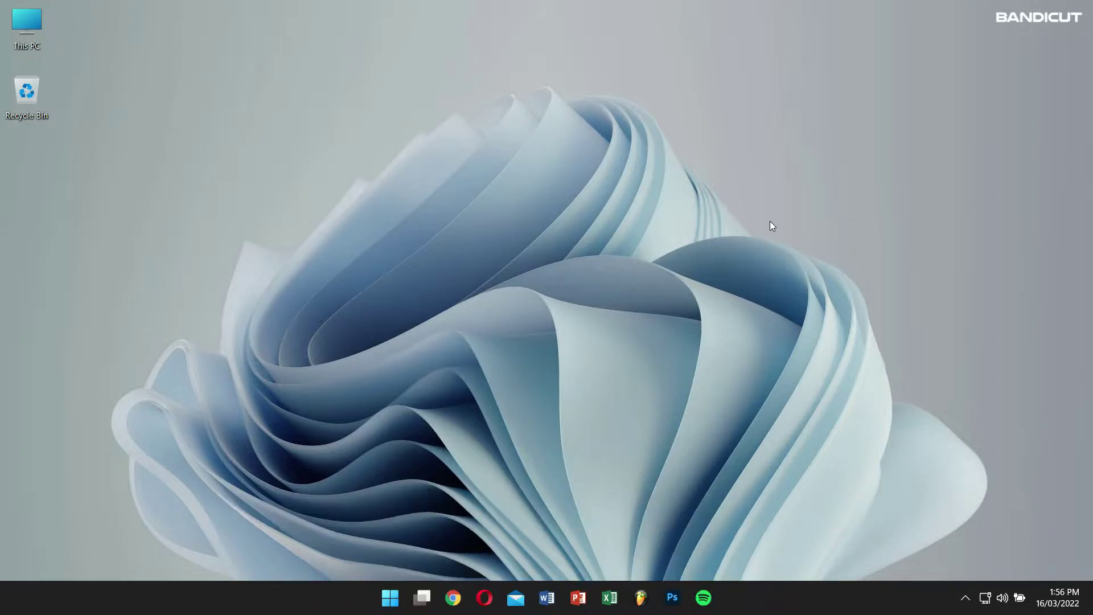
# Launch Bandicut, load the Injustice MP4 for splitting, and divide it into 2 segments
pyautogui.press('super')
pyautogui.write('bandicut')
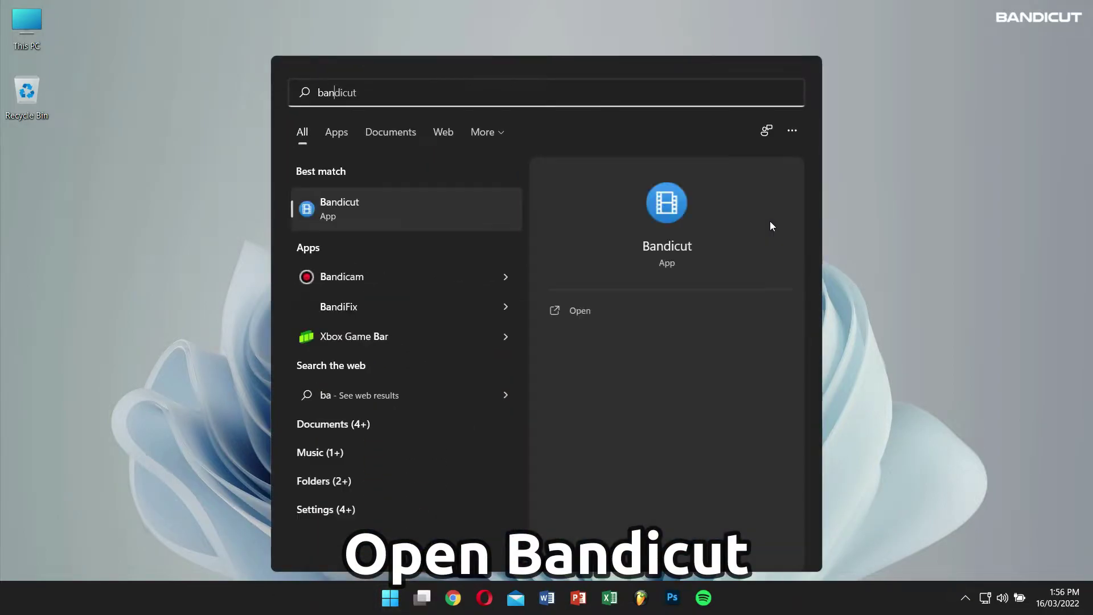
pyautogui.press('Return')
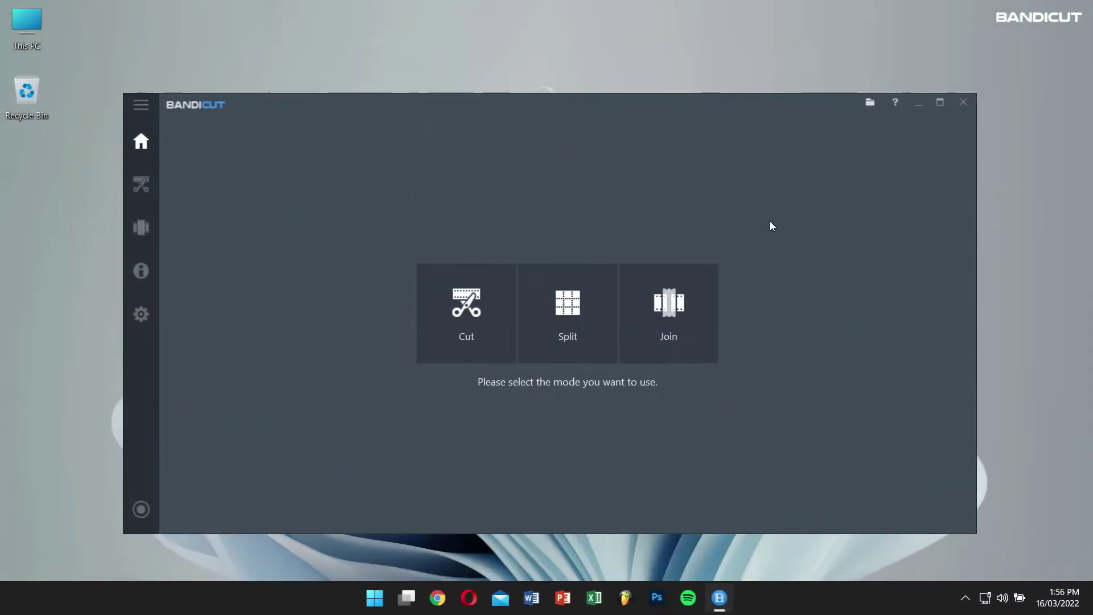
pyautogui.click(551, 307)
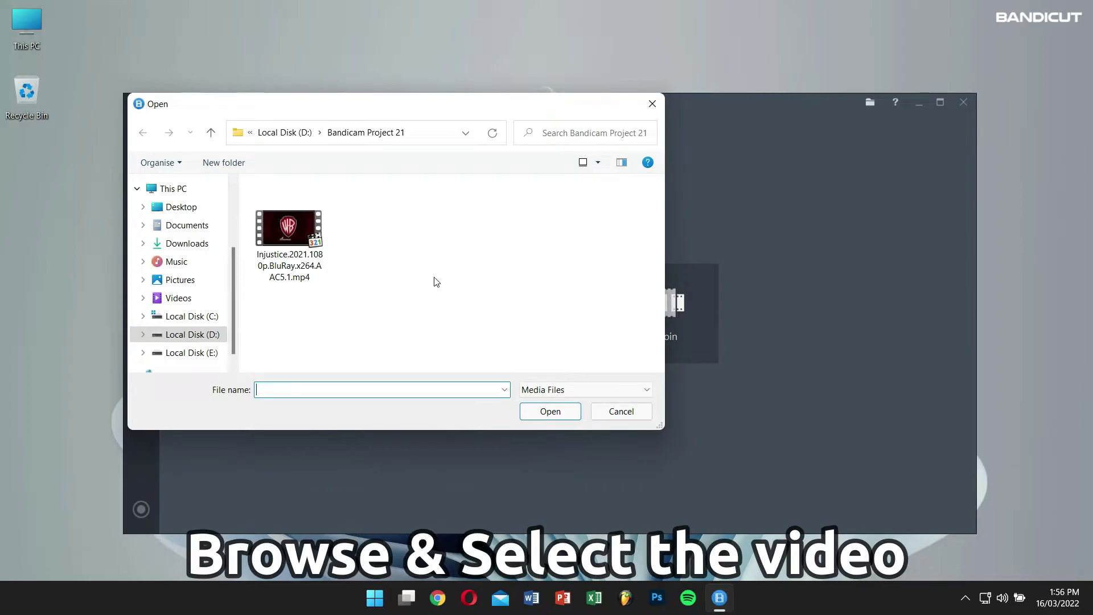
pyautogui.click(301, 266)
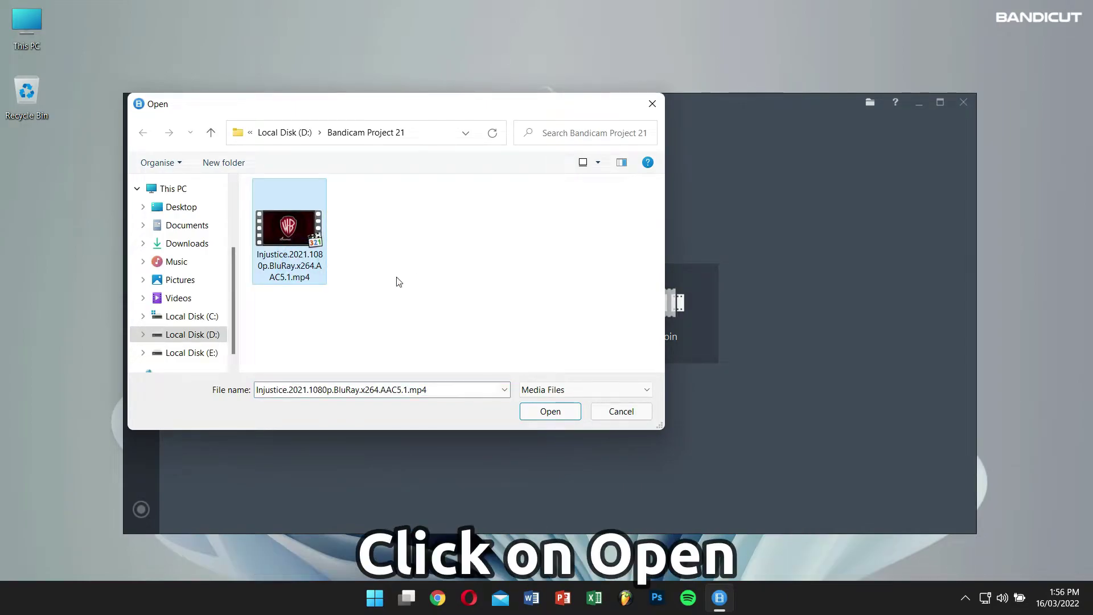
pyautogui.click(550, 412)
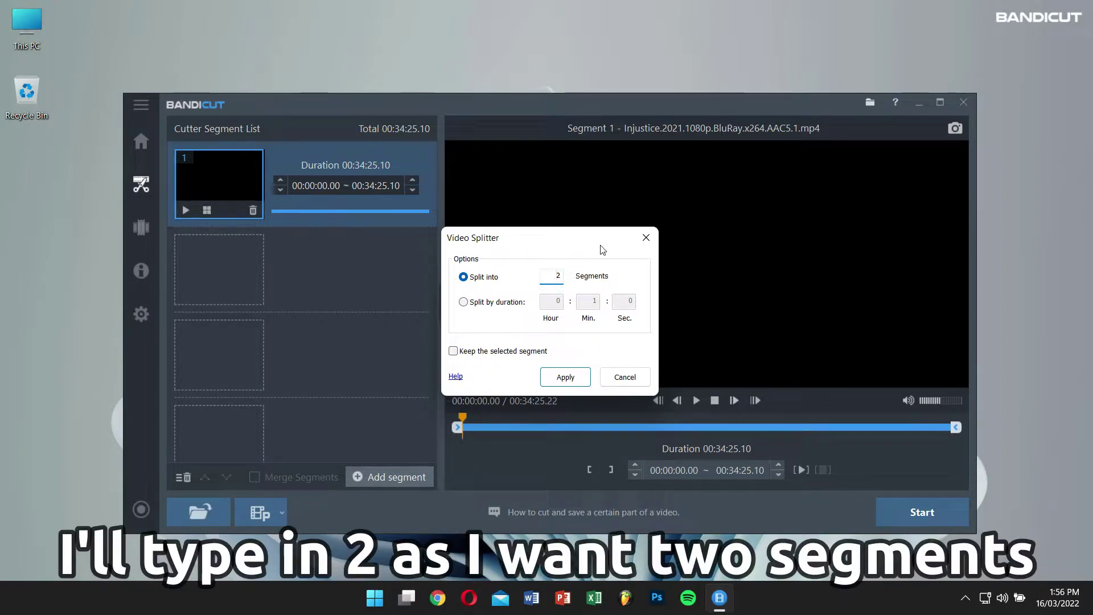
pyautogui.write('2')
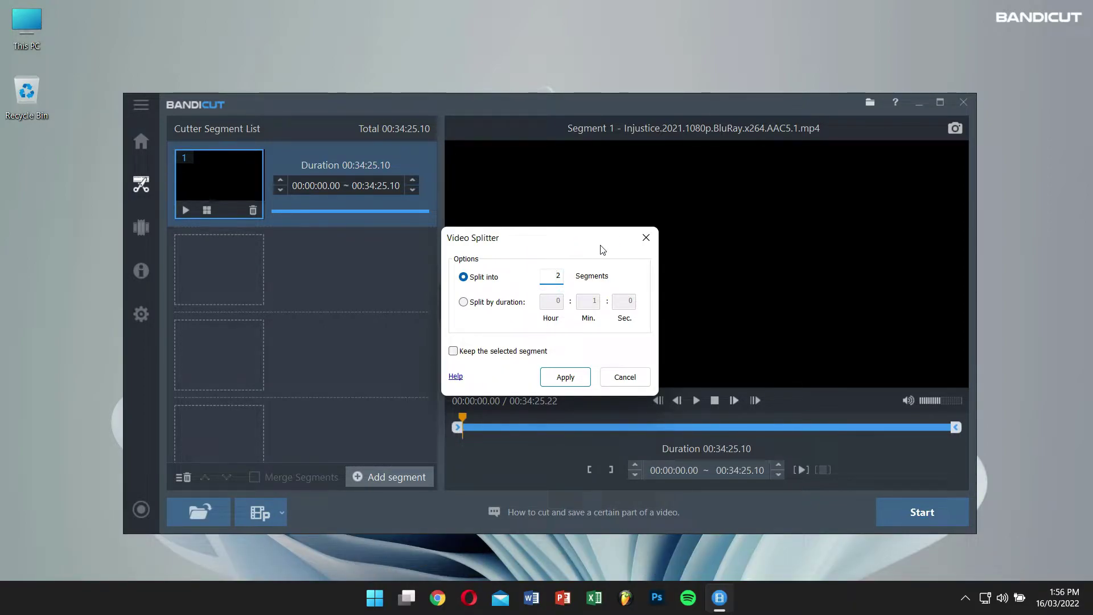
pyautogui.click(570, 380)
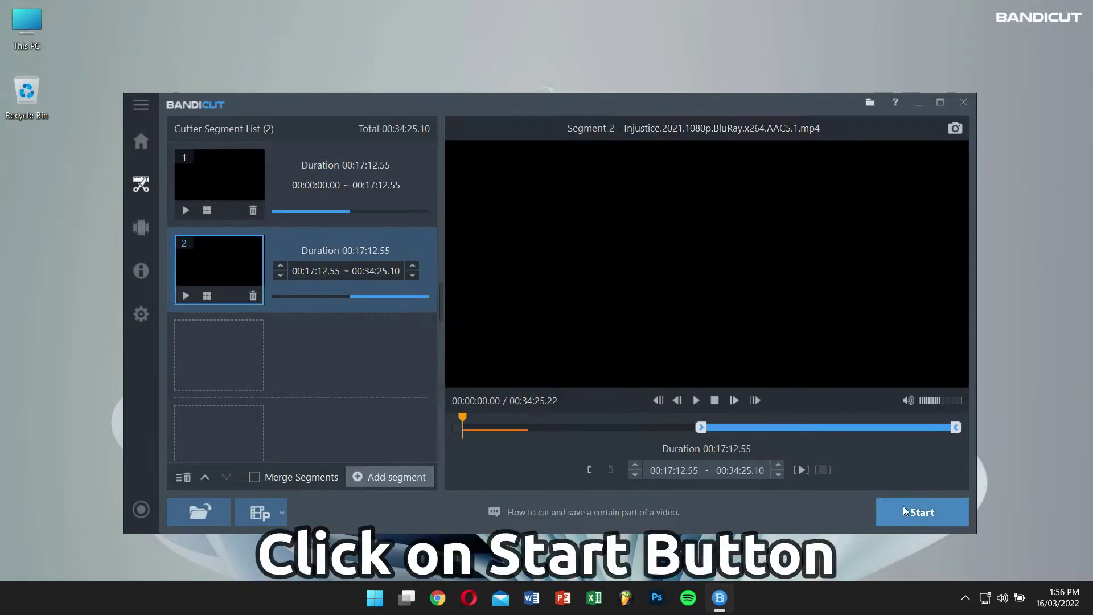
# Export both split parts losslessly in High-Speed mode with all options left unchecked
pyautogui.click(903, 510)
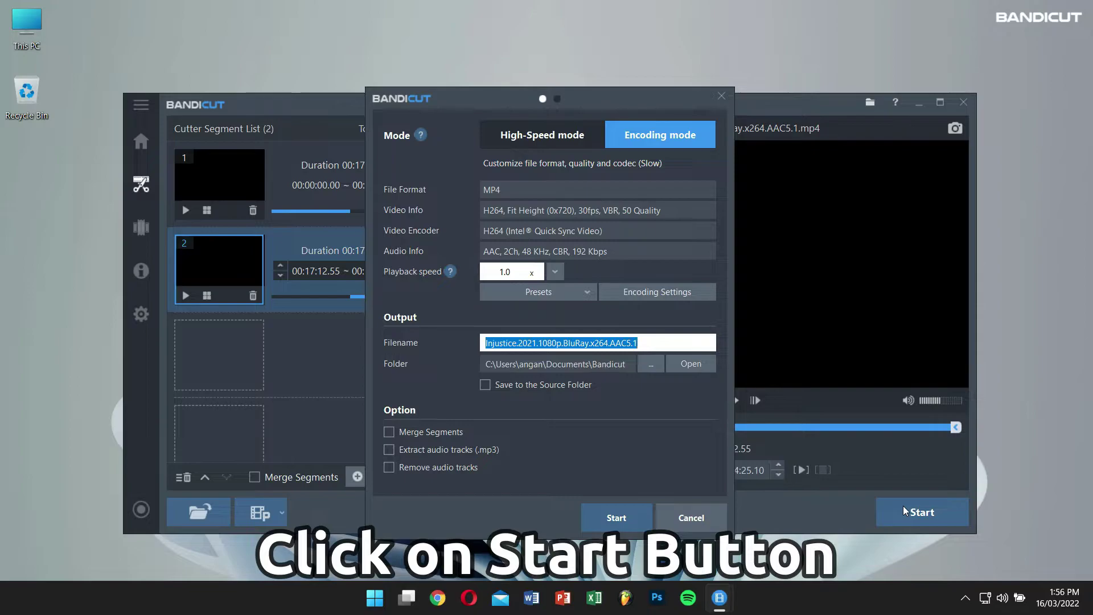
pyautogui.click(551, 130)
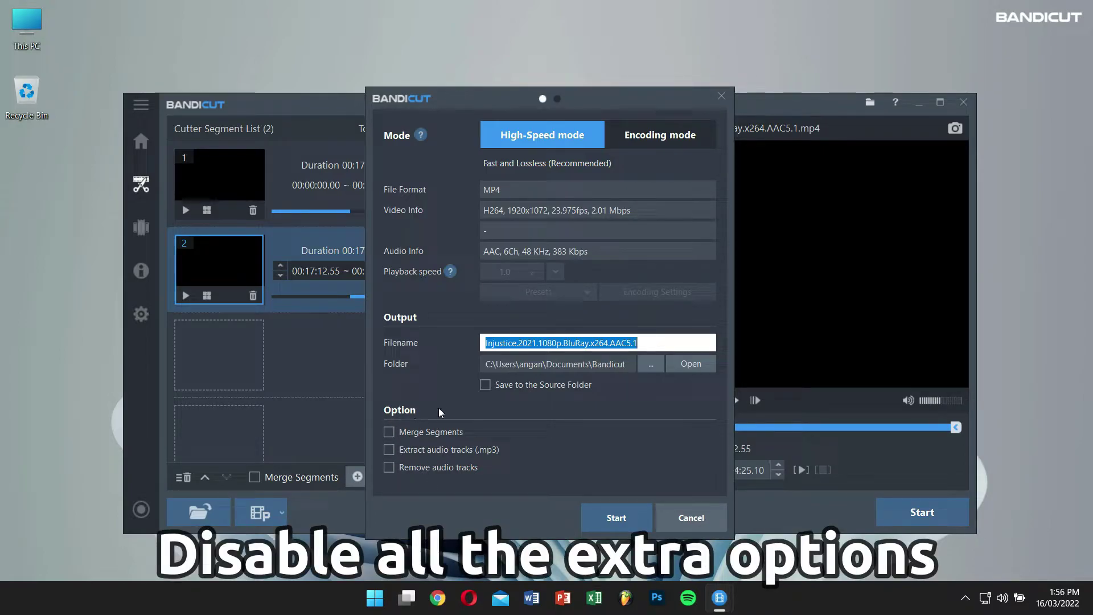
pyautogui.click(598, 517)
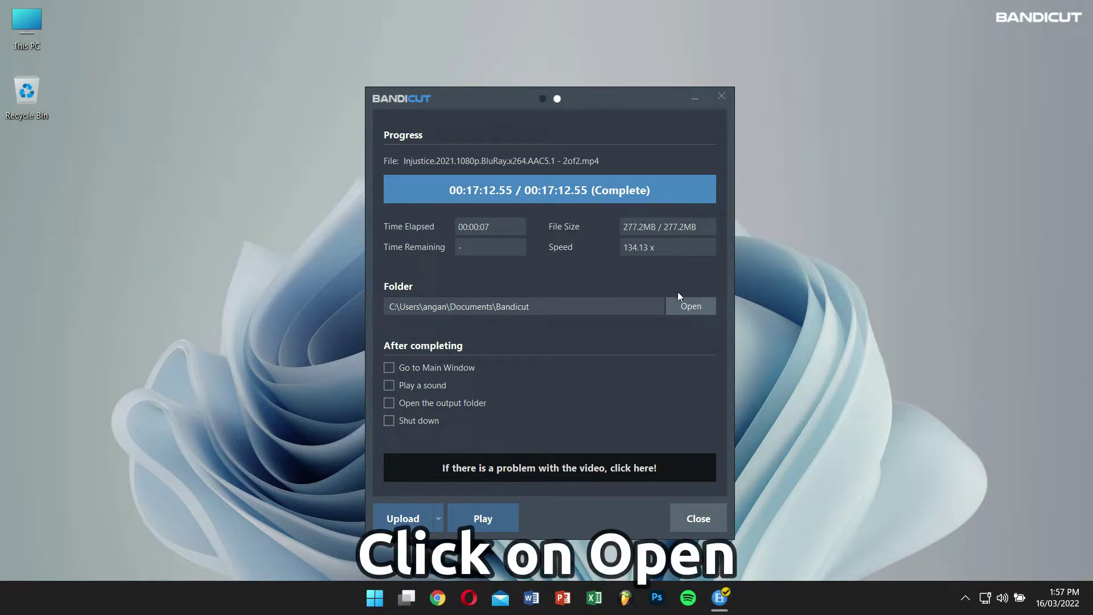
# Compare the two split Injustice files' combined 601 MB with the 600 MB original
pyautogui.click(691, 302)
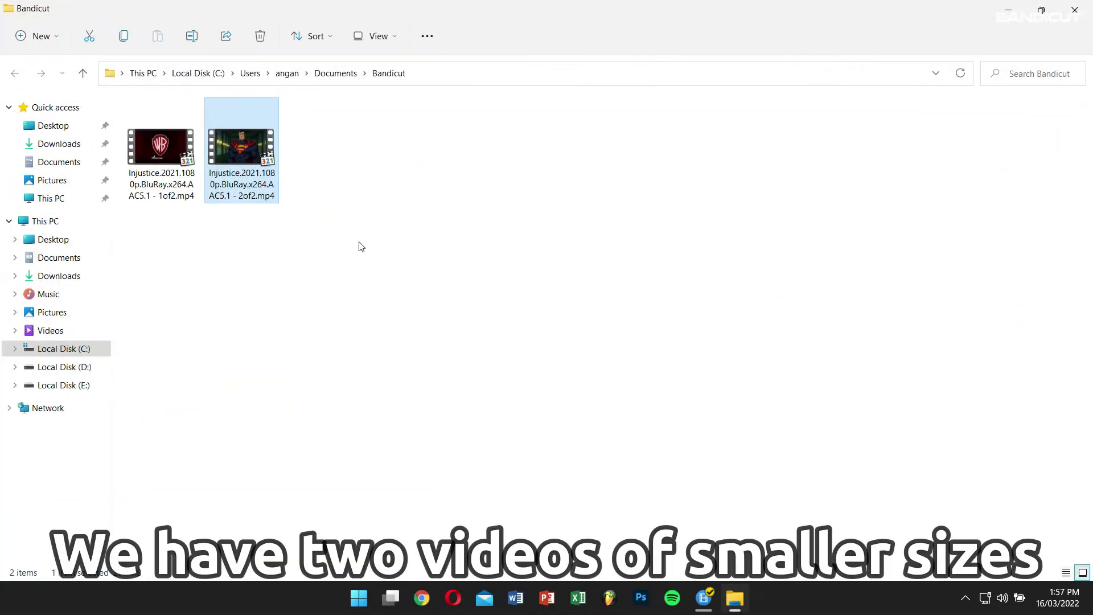
pyautogui.click(185, 177)
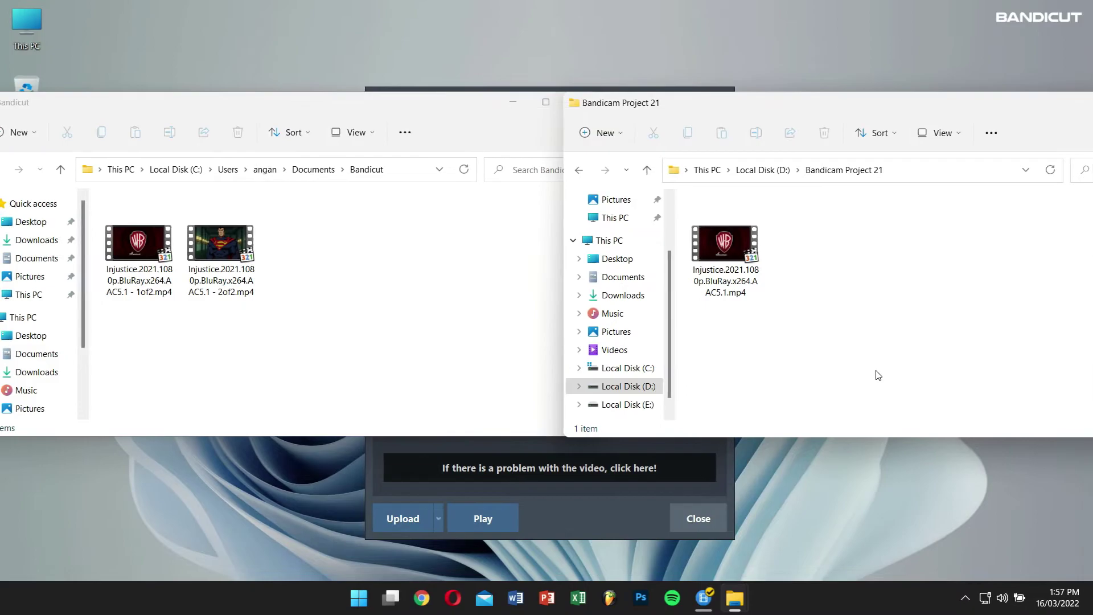
pyautogui.click(751, 282)
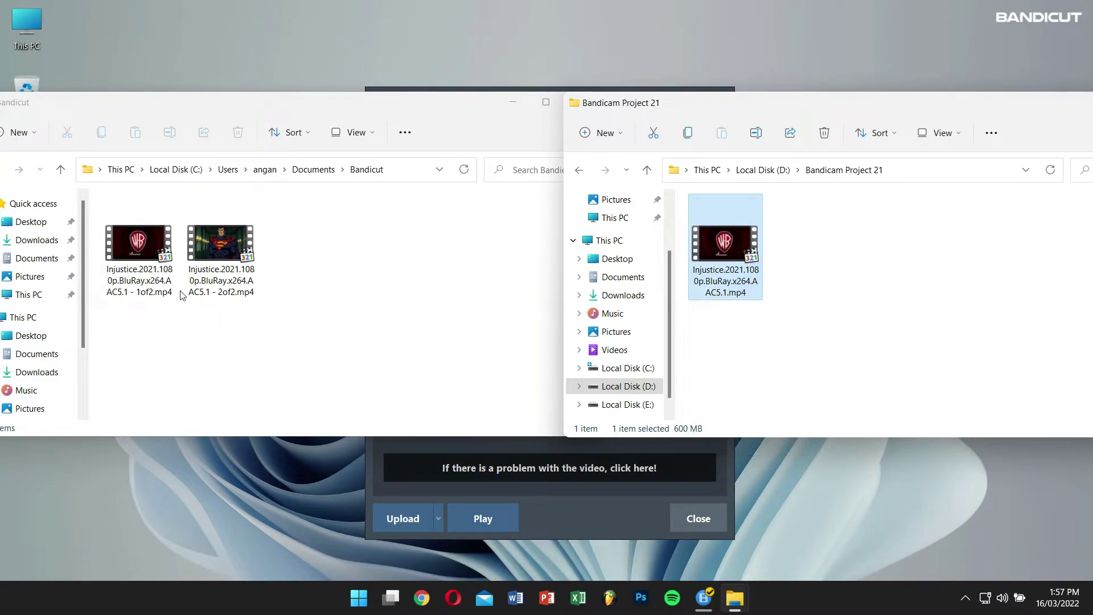
pyautogui.moveTo(282, 317); pyautogui.dragTo(106, 200)
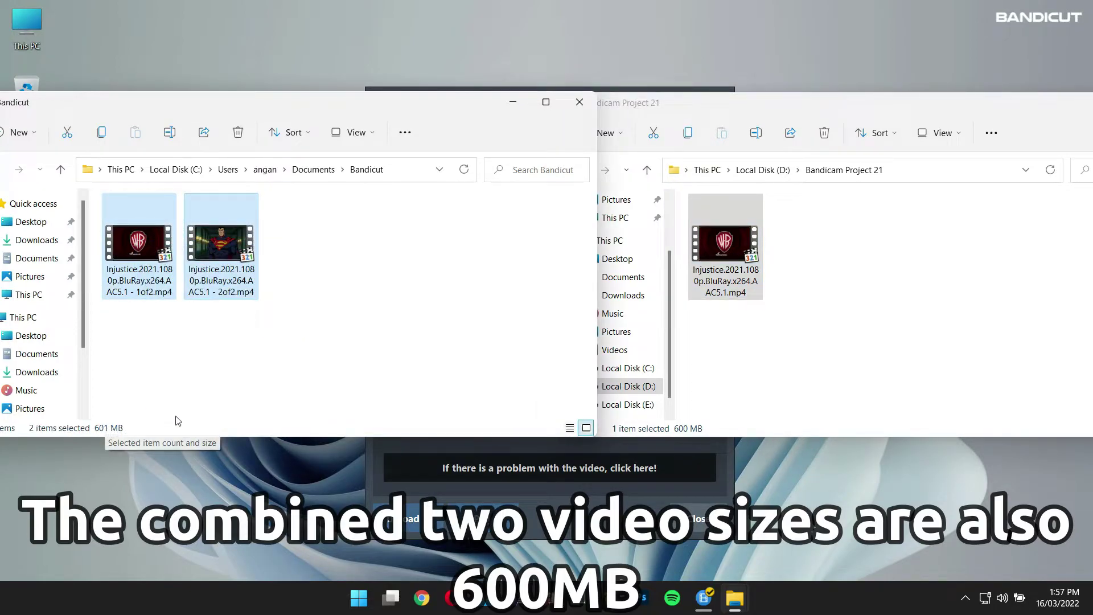
pyautogui.moveTo(869, 332); pyautogui.dragTo(754, 252)
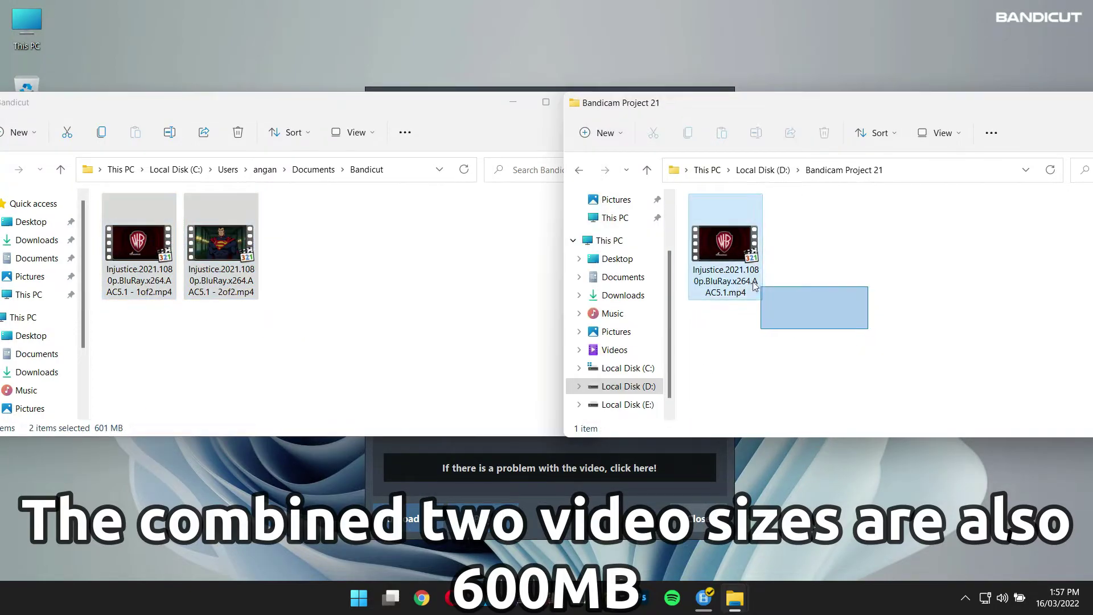
pyautogui.click(824, 249)
pyautogui.click(438, 106)
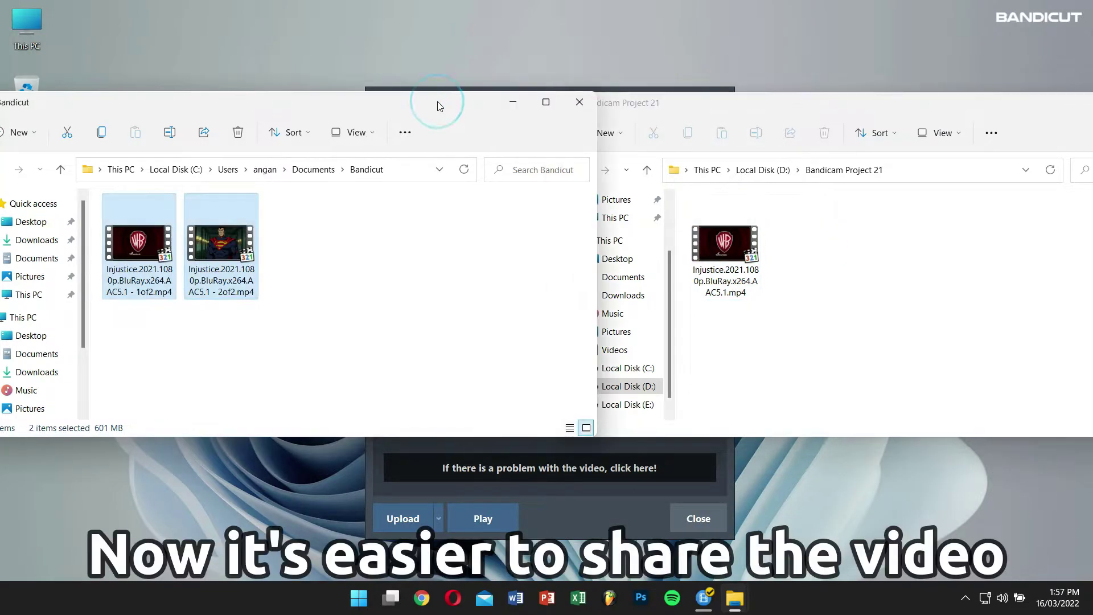
pyautogui.click(465, 276)
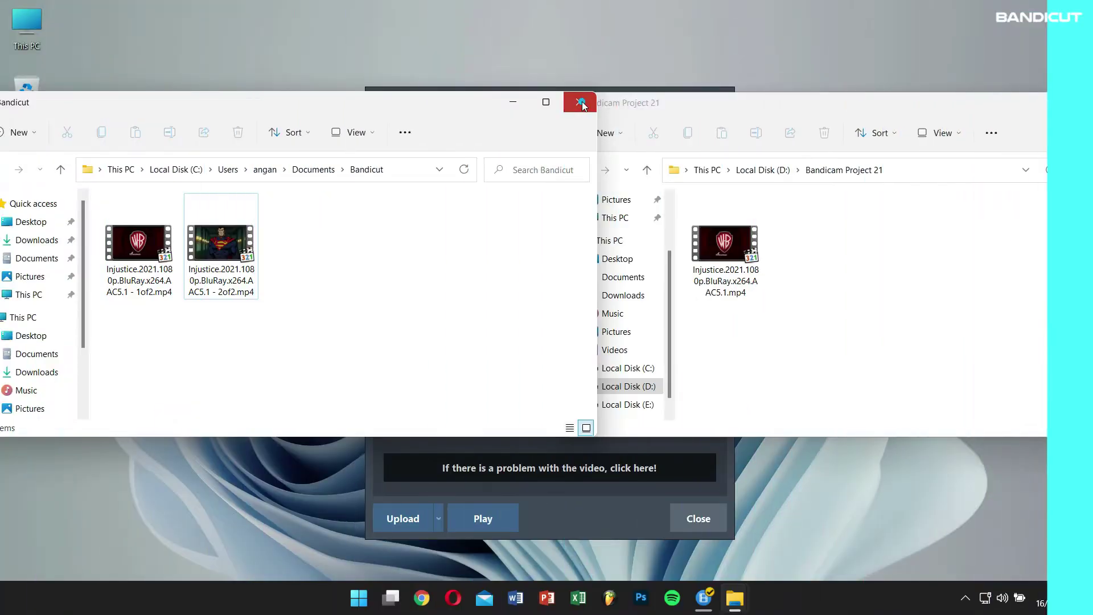
# Close both Explorer folders, the finished-split dialog and the old Bandicut window
pyautogui.click(581, 103)
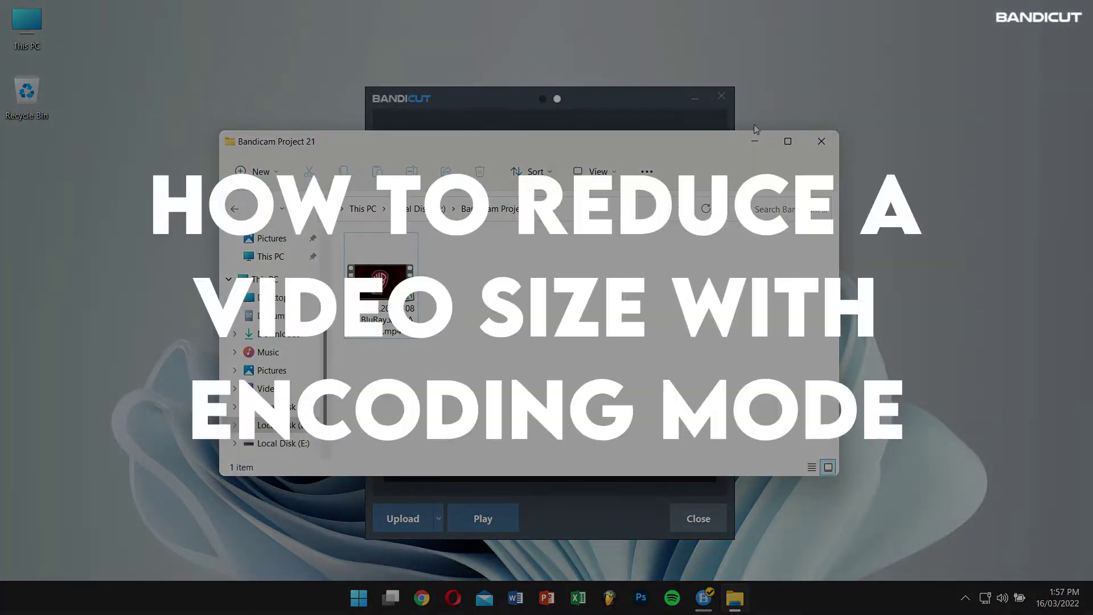
pyautogui.click(828, 143)
pyautogui.click(721, 96)
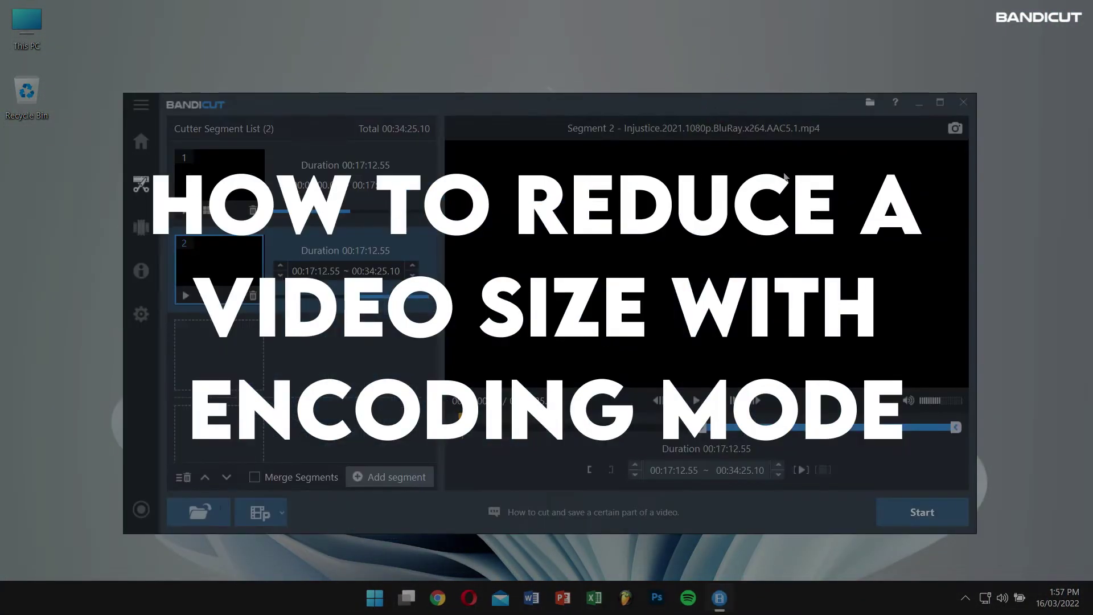
pyautogui.click(961, 104)
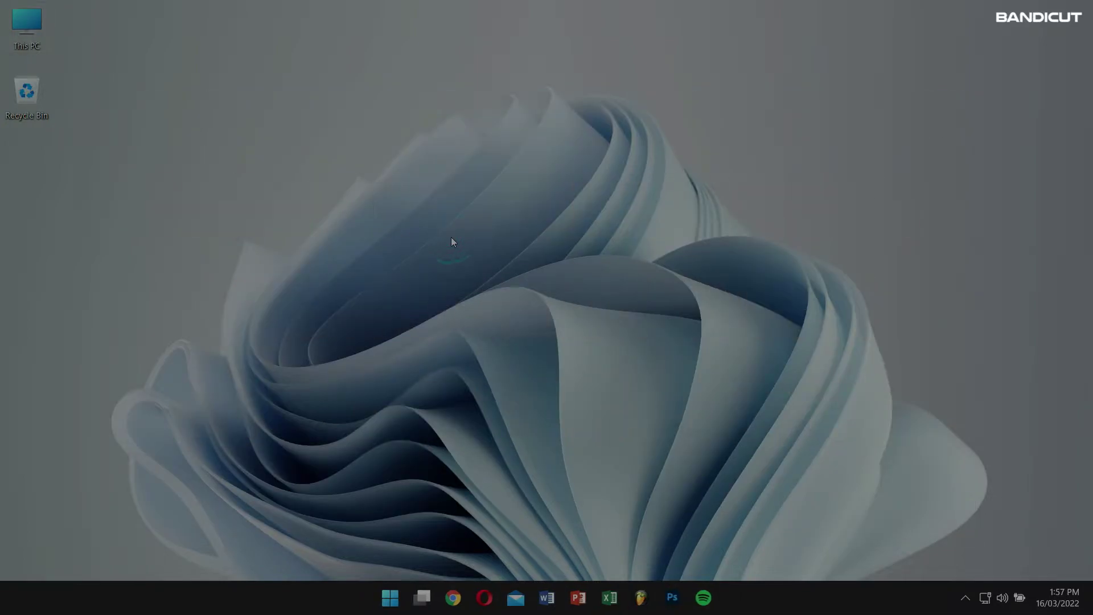
# Relaunch Bandicut and load the original Injustice MP4 into Cut mode
pyautogui.press('super')
pyautogui.write('ba')
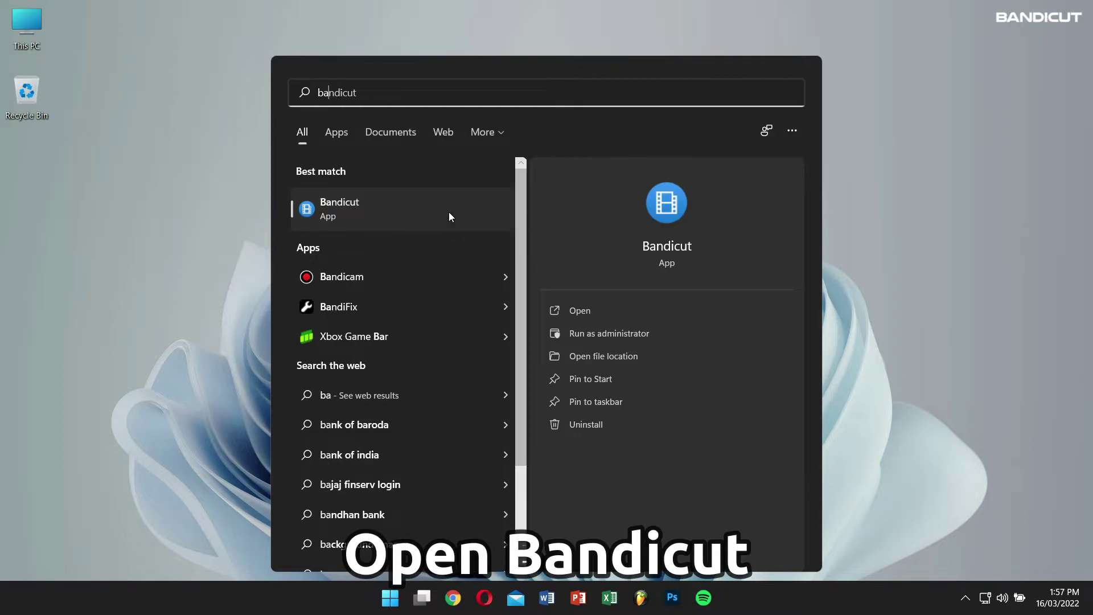
pyautogui.click(448, 212)
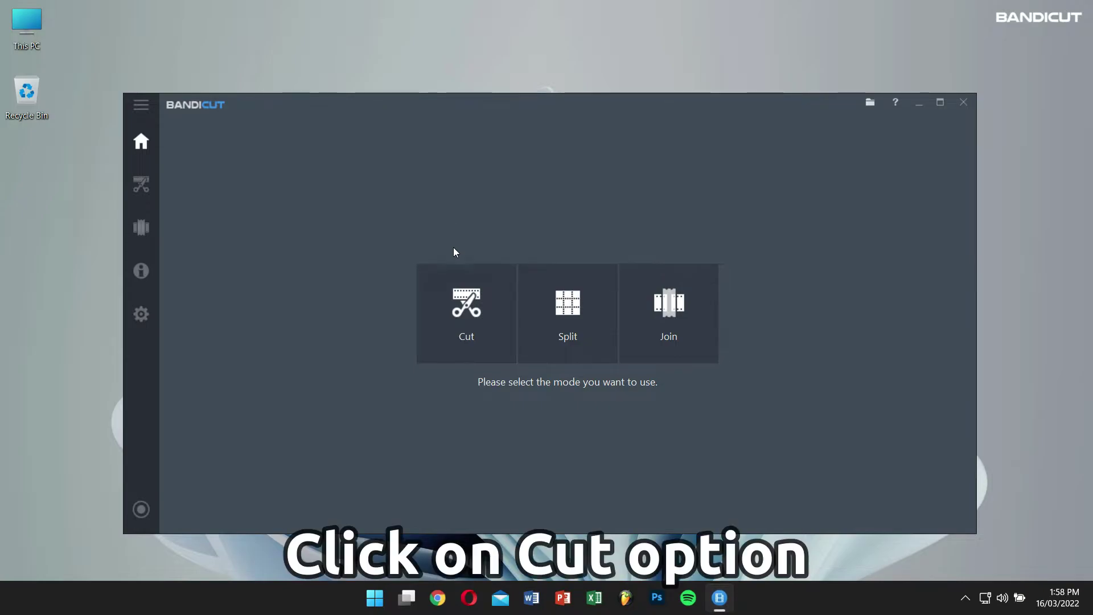
pyautogui.click(467, 305)
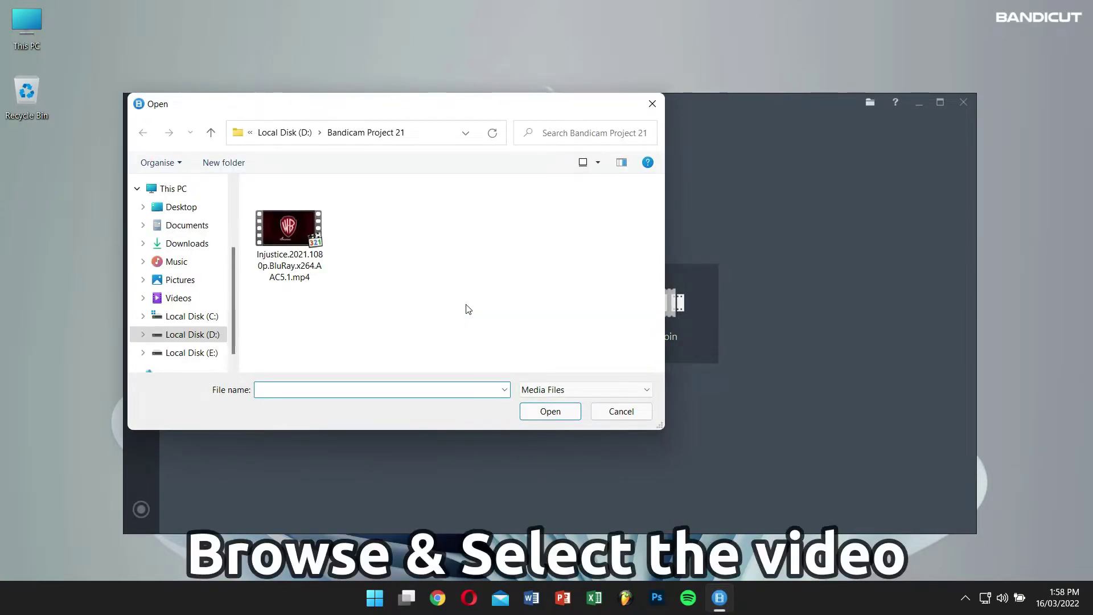
pyautogui.click(301, 250)
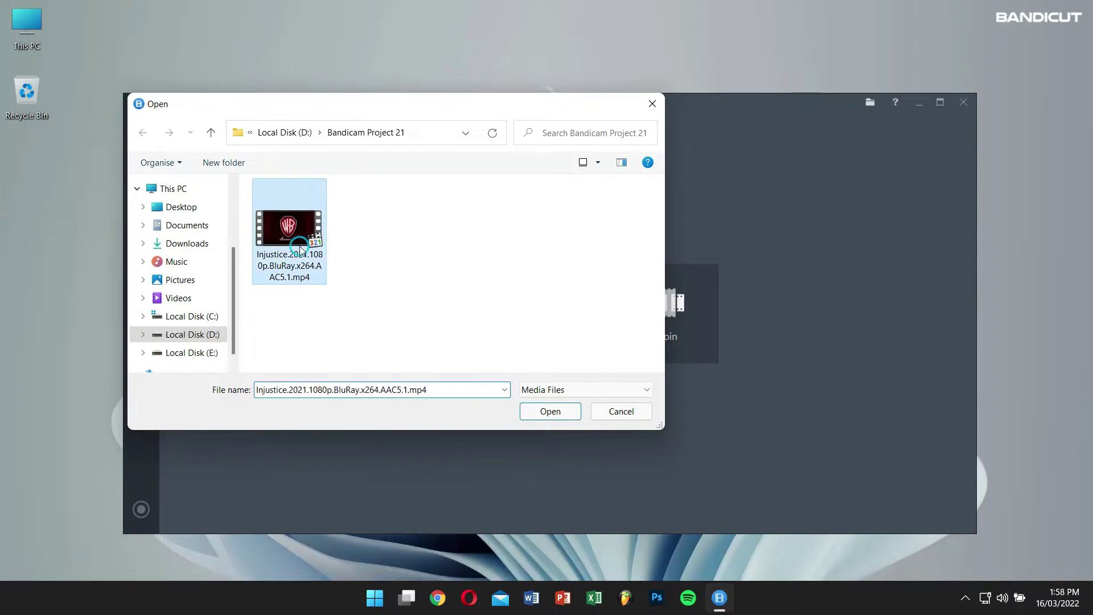
pyautogui.click(540, 414)
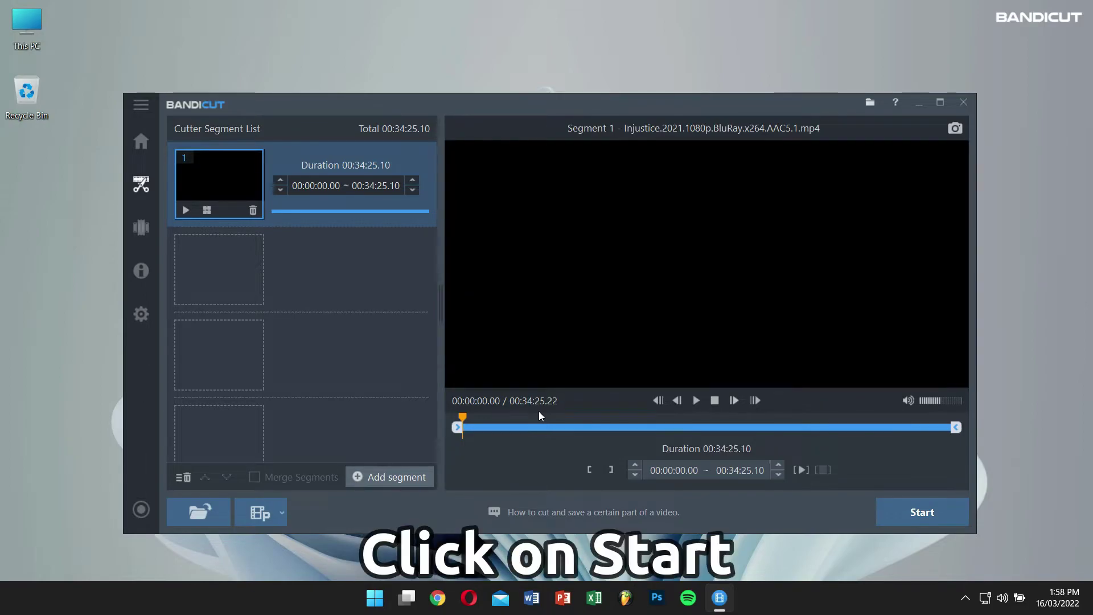
# Switch the output to Encoding mode and bring up Encoding Settings
pyautogui.click(922, 511)
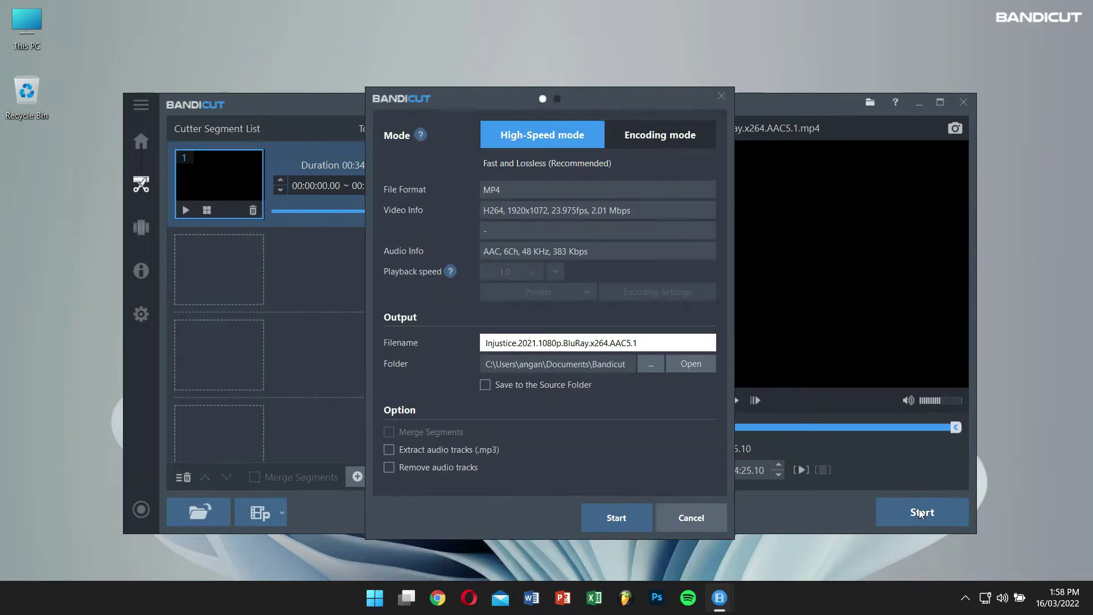
pyautogui.click(679, 132)
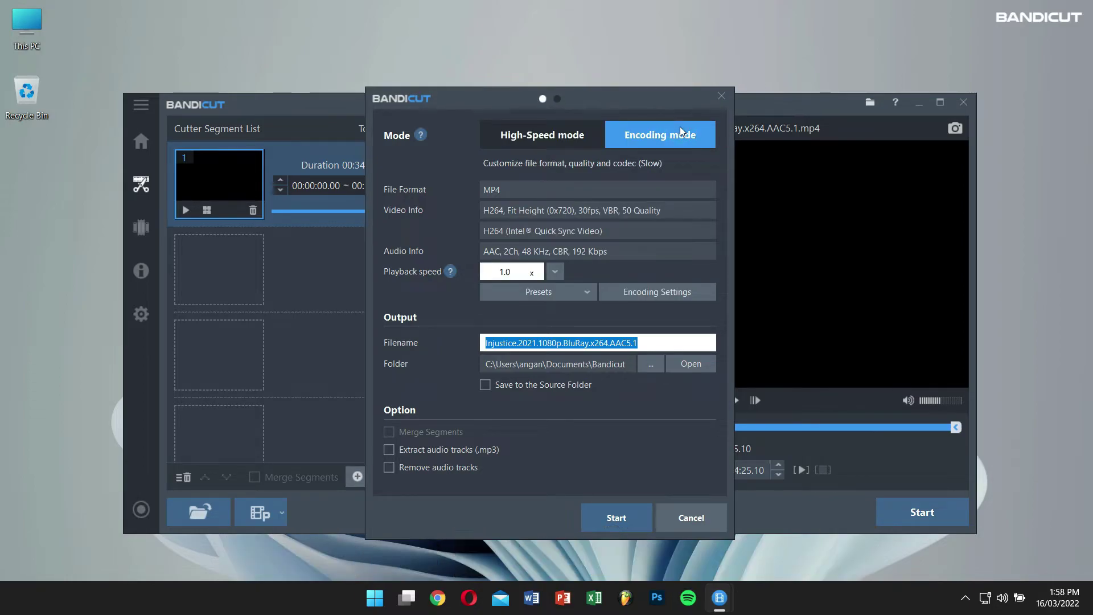
pyautogui.click(683, 291)
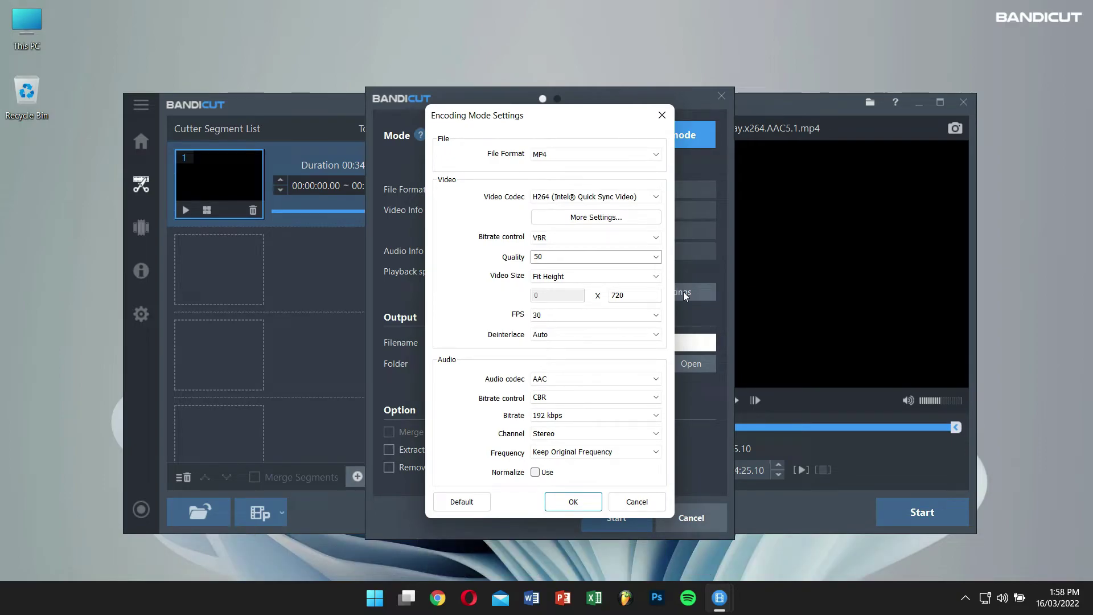
# Set the output format to MP4 with the H264 (Intel Quick Sync Video) codec
pyautogui.click(631, 156)
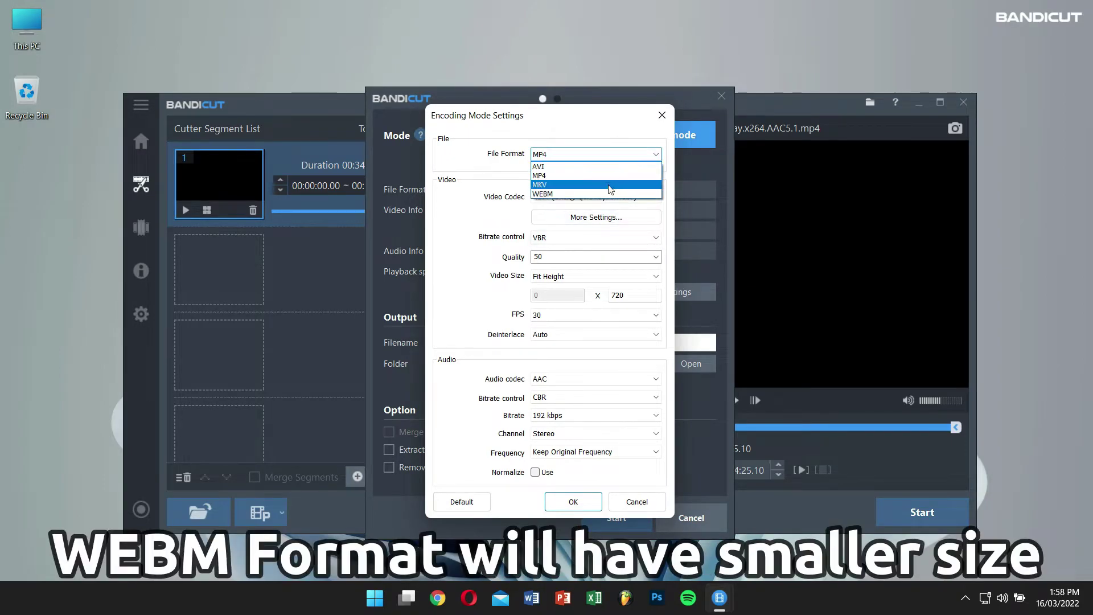
pyautogui.click(600, 194)
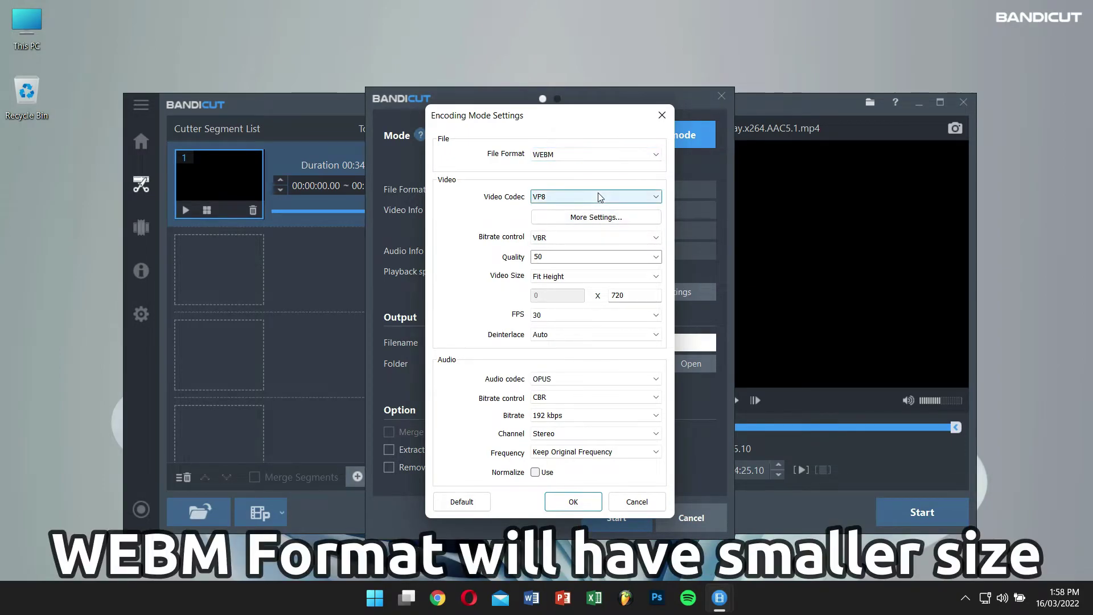
pyautogui.click(582, 157)
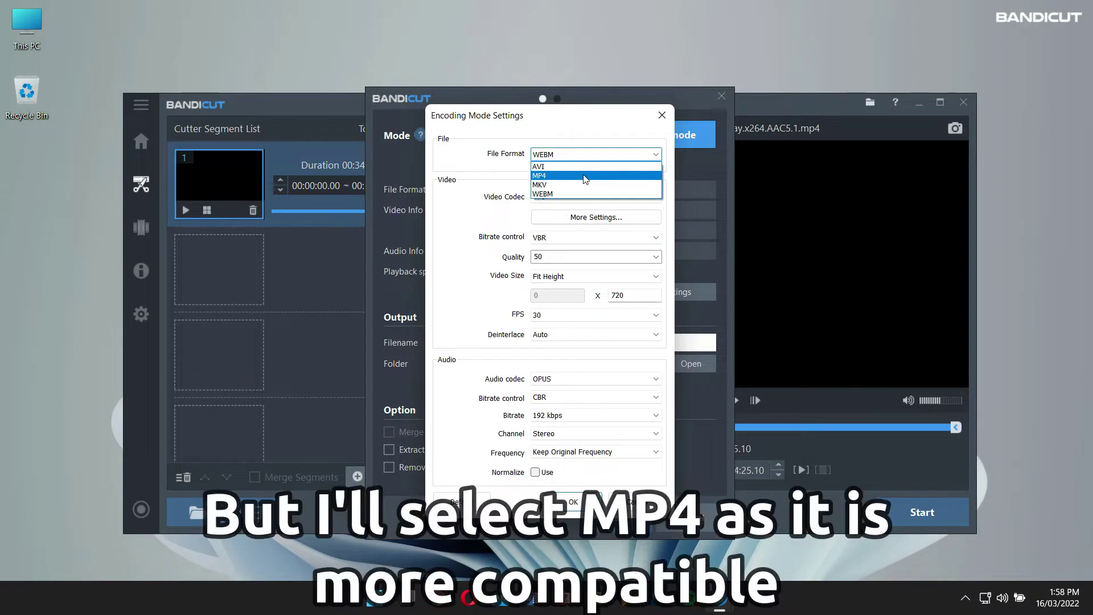
pyautogui.click(584, 175)
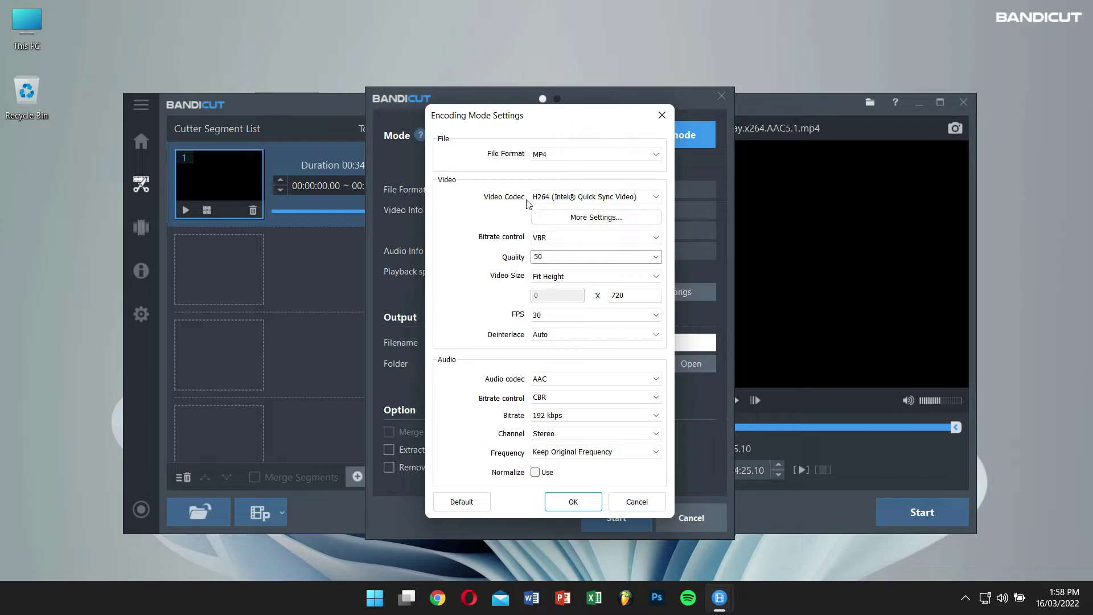
pyautogui.click(554, 198)
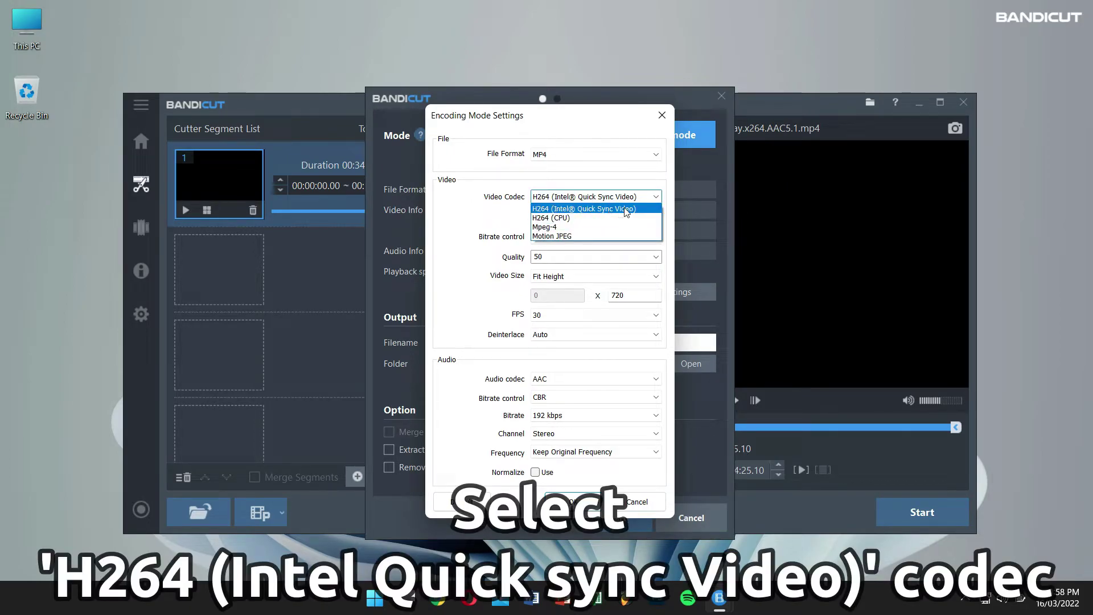
pyautogui.click(626, 209)
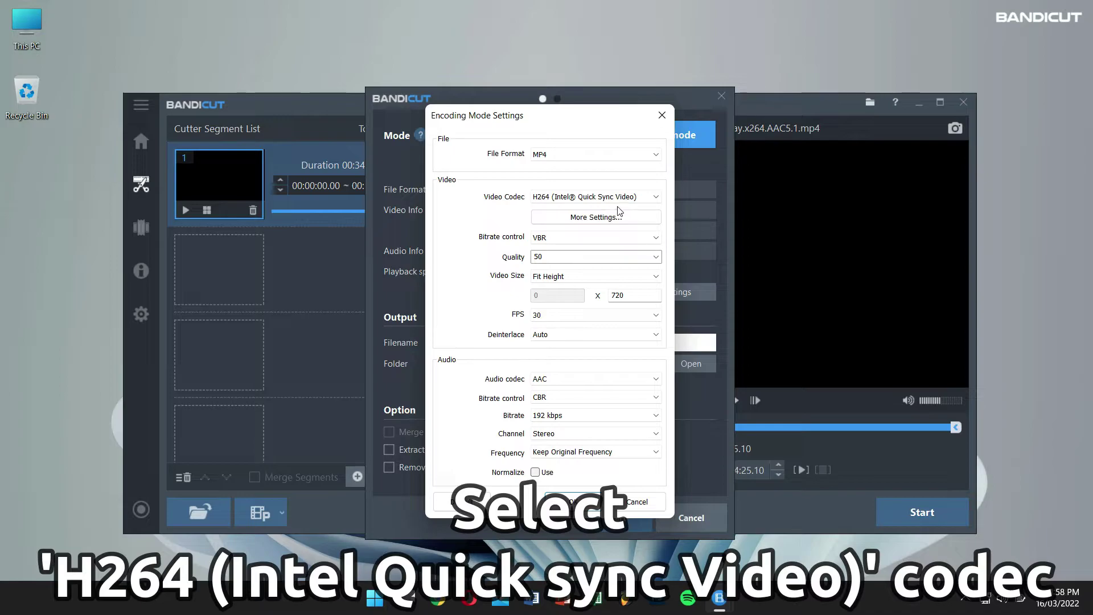
# Set quality 50, Fit Height at 720 pixels, and 30 fps, keeping AAC audio
pyautogui.click(657, 256)
pyautogui.click(548, 306)
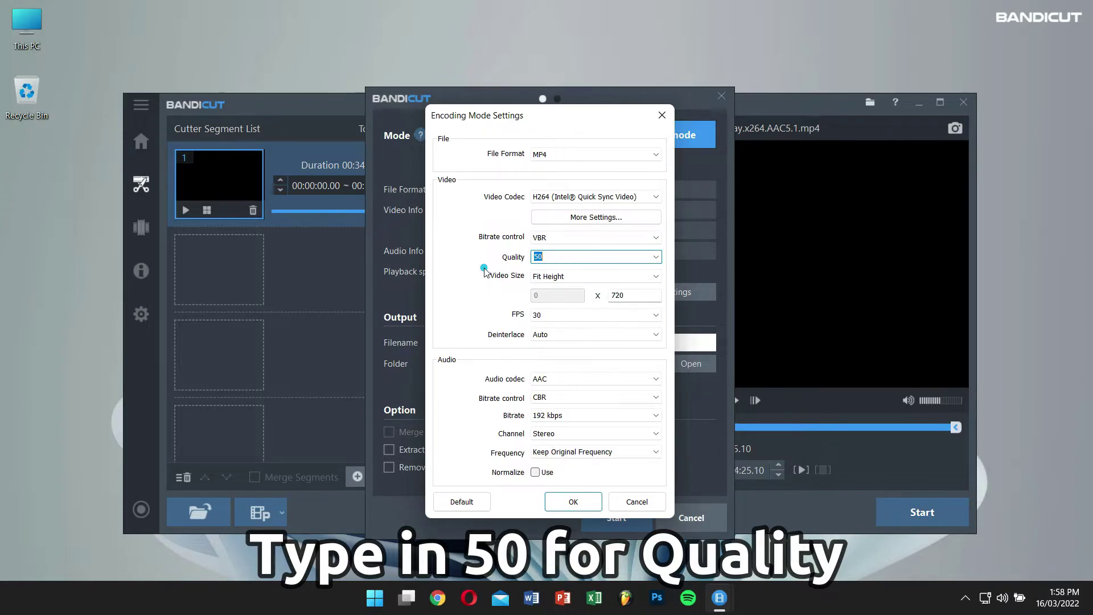
pyautogui.click(585, 277)
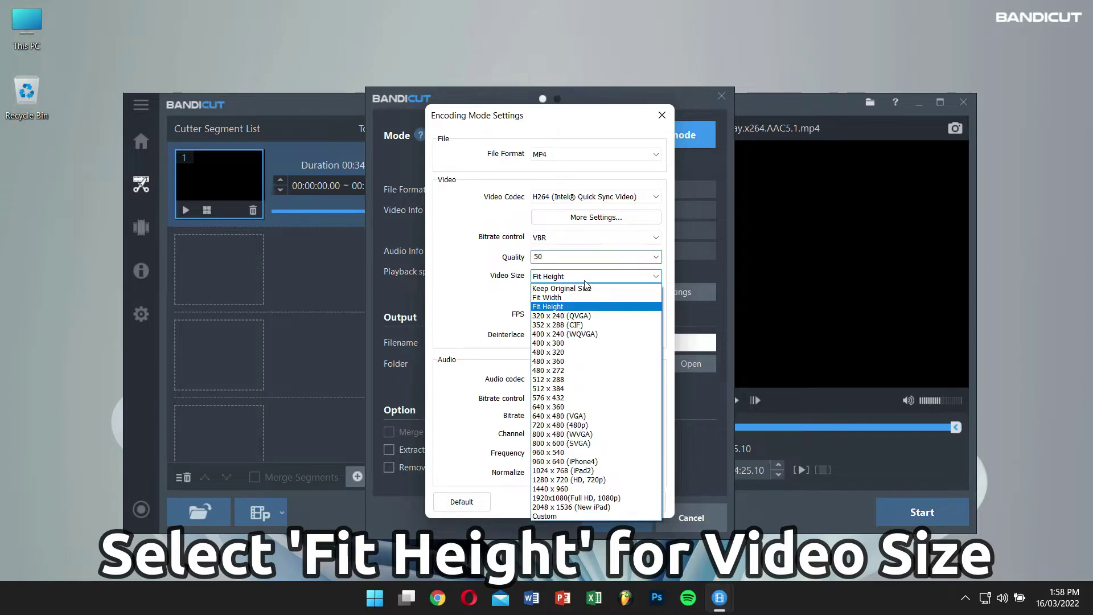
pyautogui.click(555, 306)
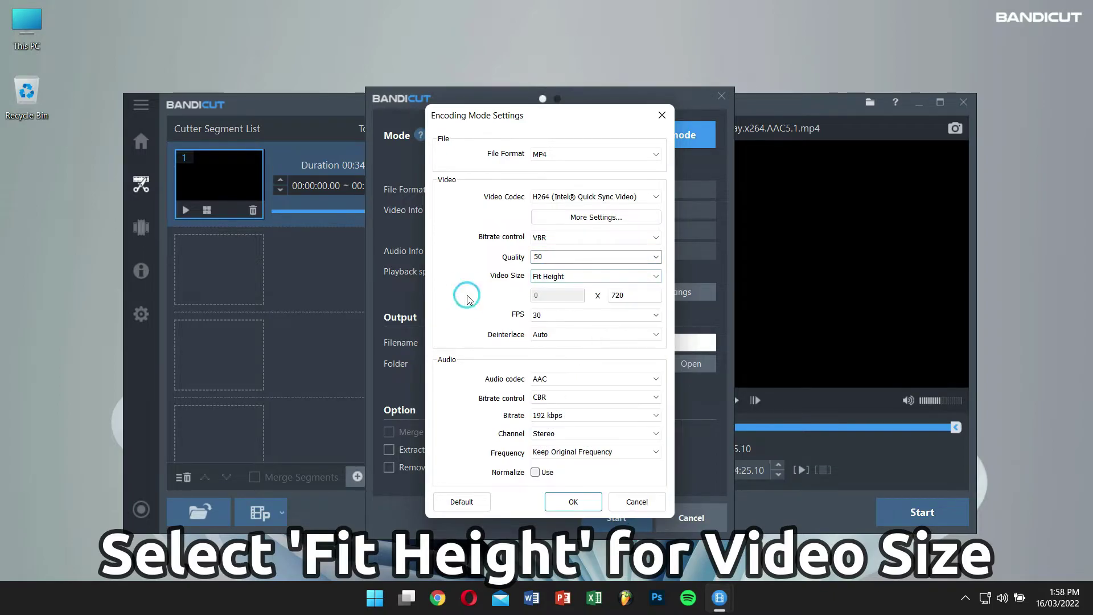
pyautogui.doubleClick(646, 294)
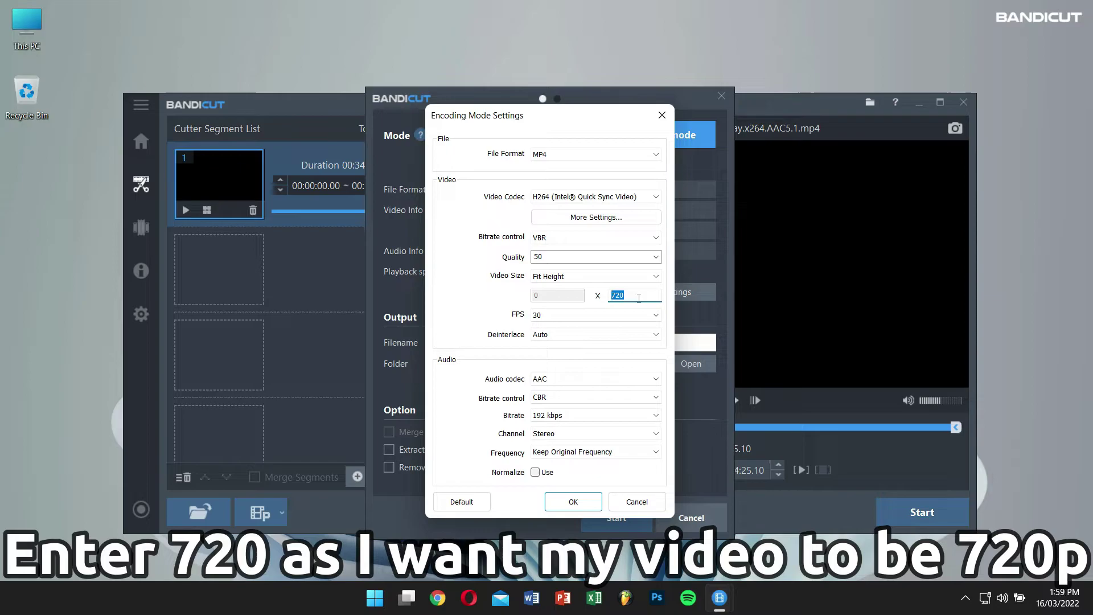
pyautogui.click(509, 294)
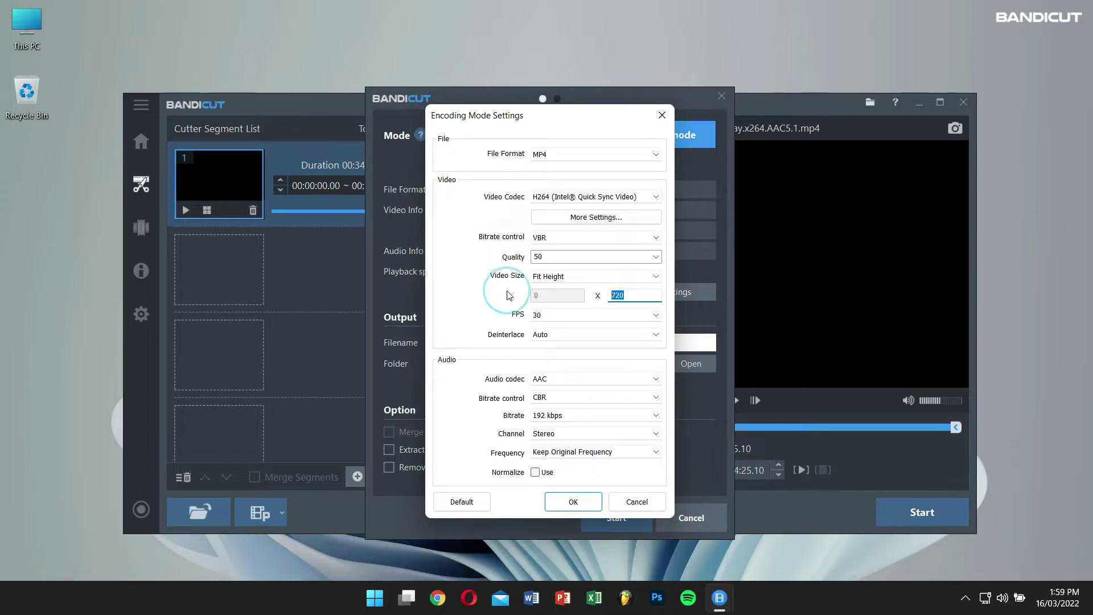
pyautogui.click(559, 318)
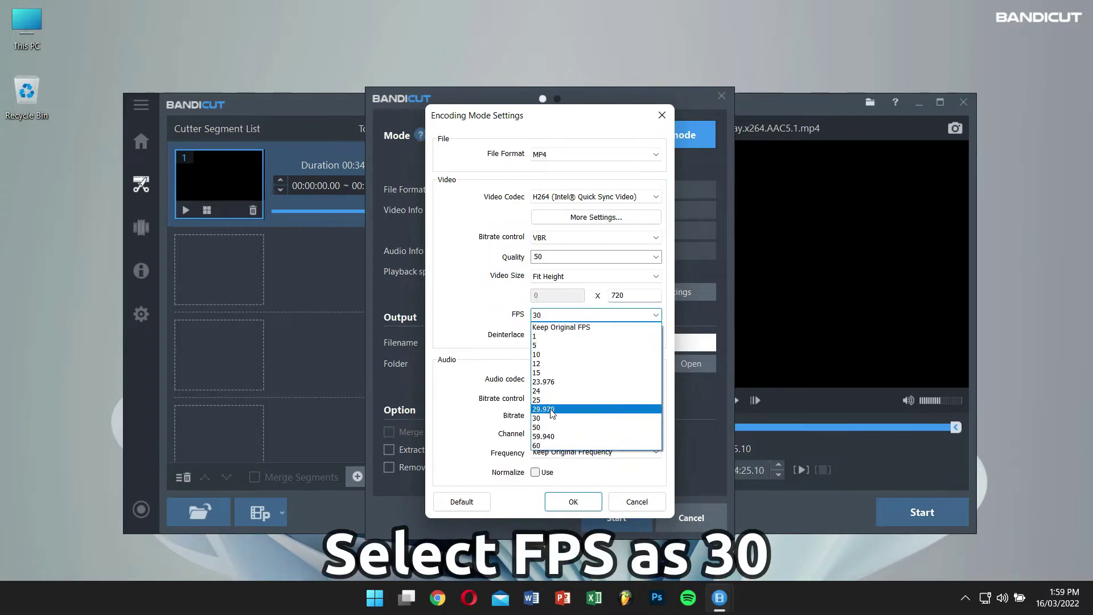
pyautogui.click(455, 313)
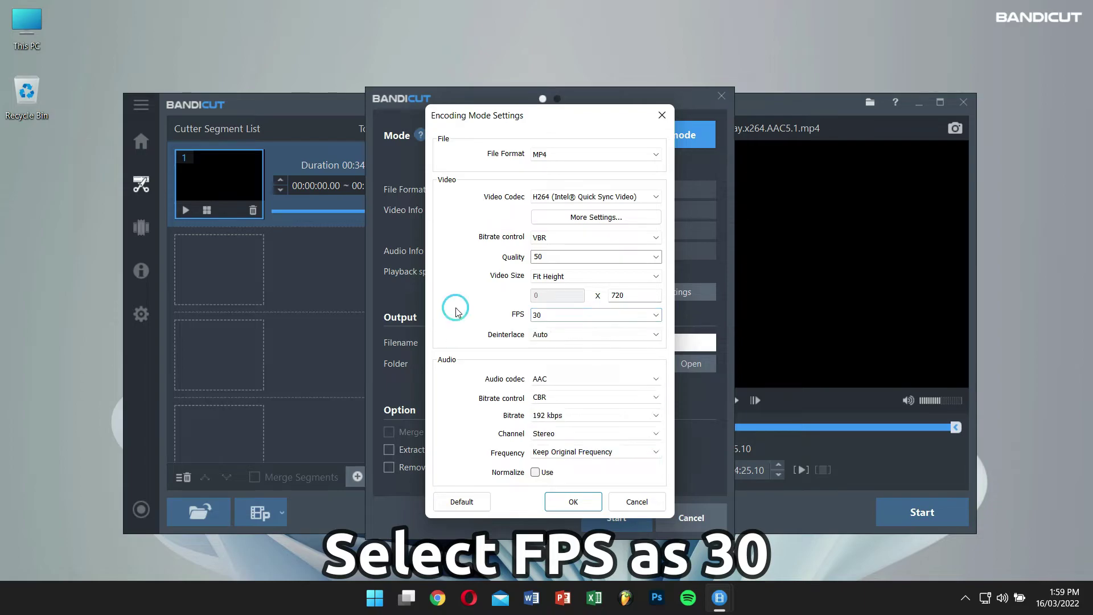
pyautogui.click(586, 378)
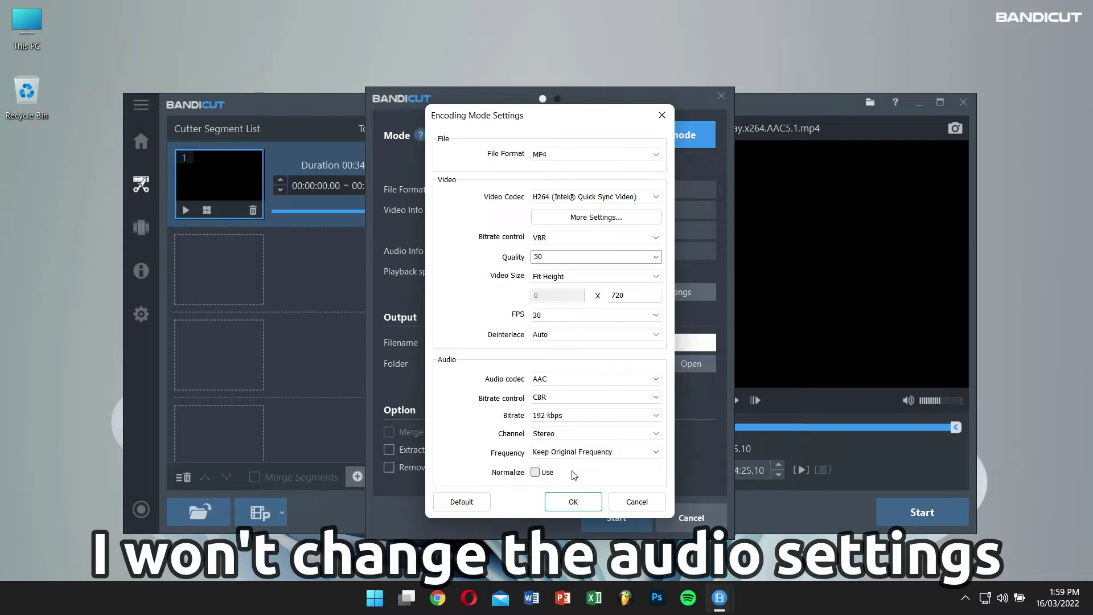
# Confirm the encoding settings and encode the full movie into a 189.2 MB MP4
pyautogui.click(566, 503)
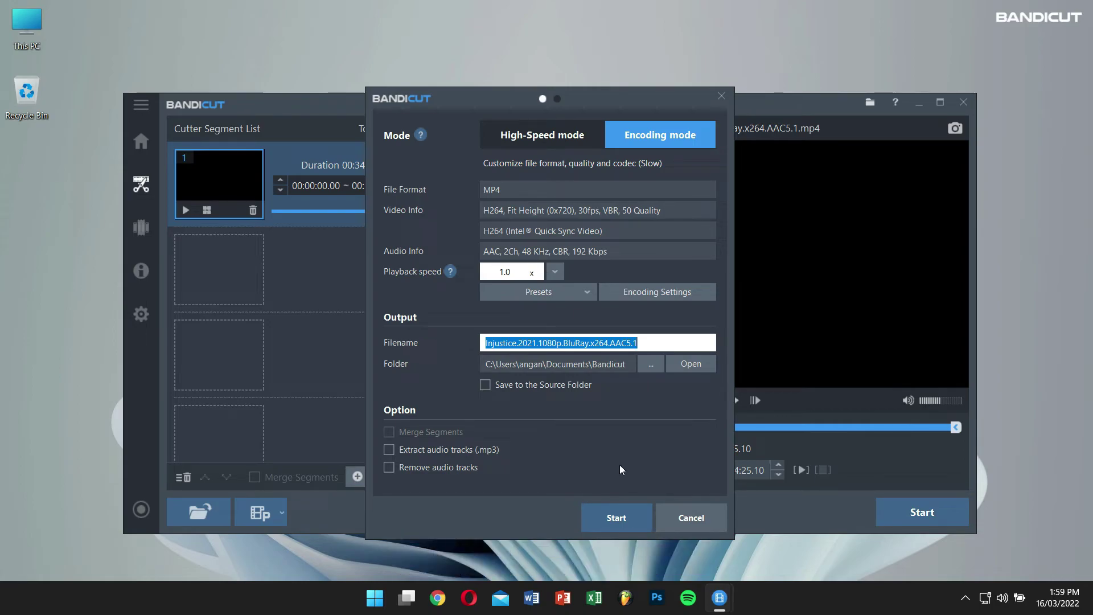
pyautogui.click(619, 513)
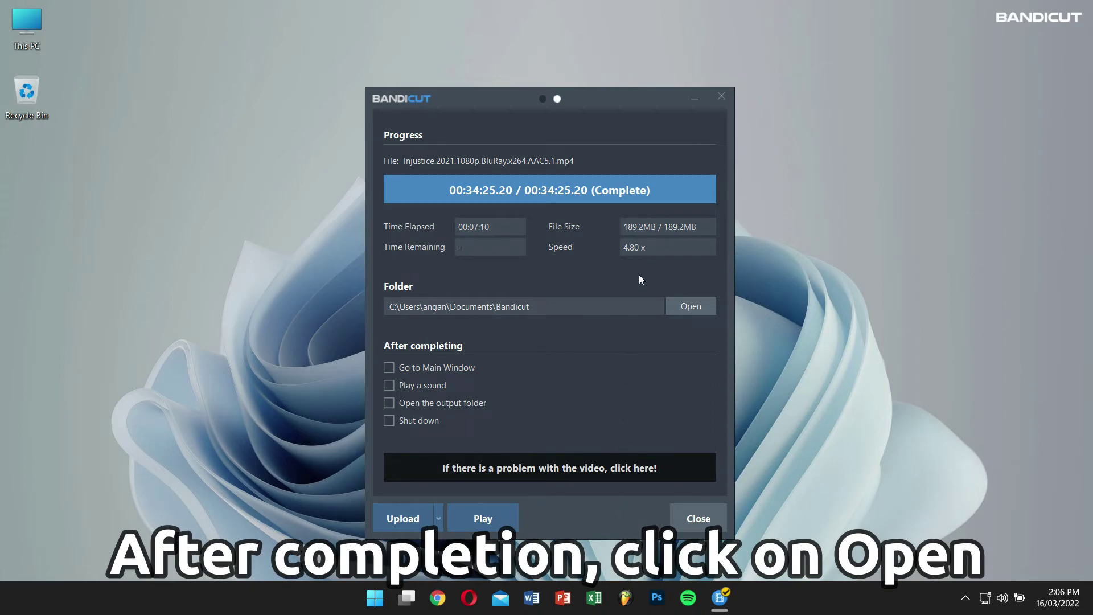
# Check the encoded MP4's Properties to confirm its size is 189 MB
pyautogui.click(688, 306)
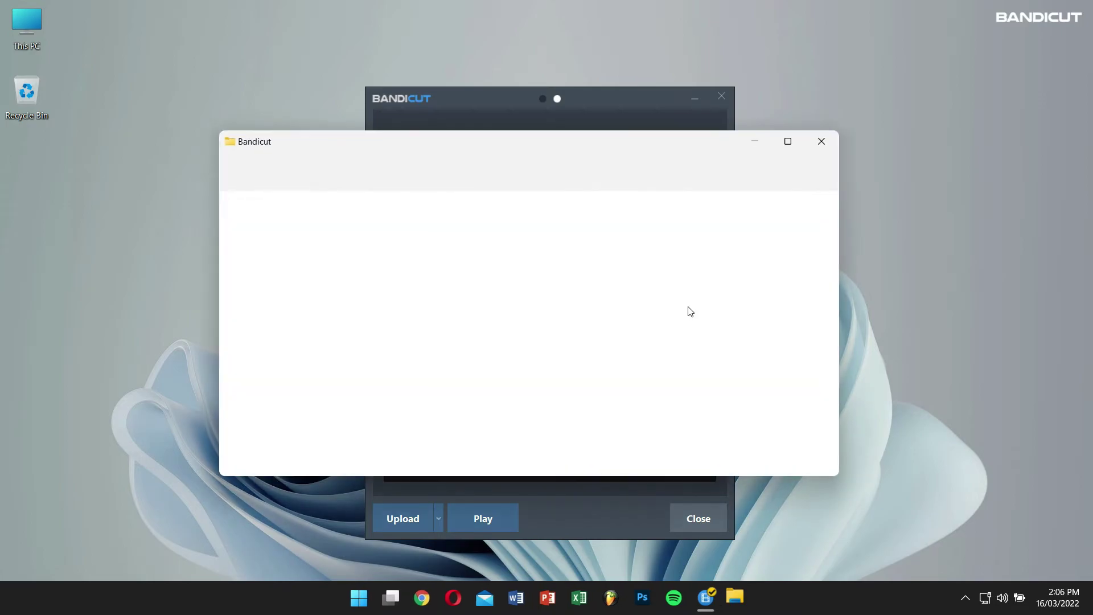
pyautogui.click(607, 405)
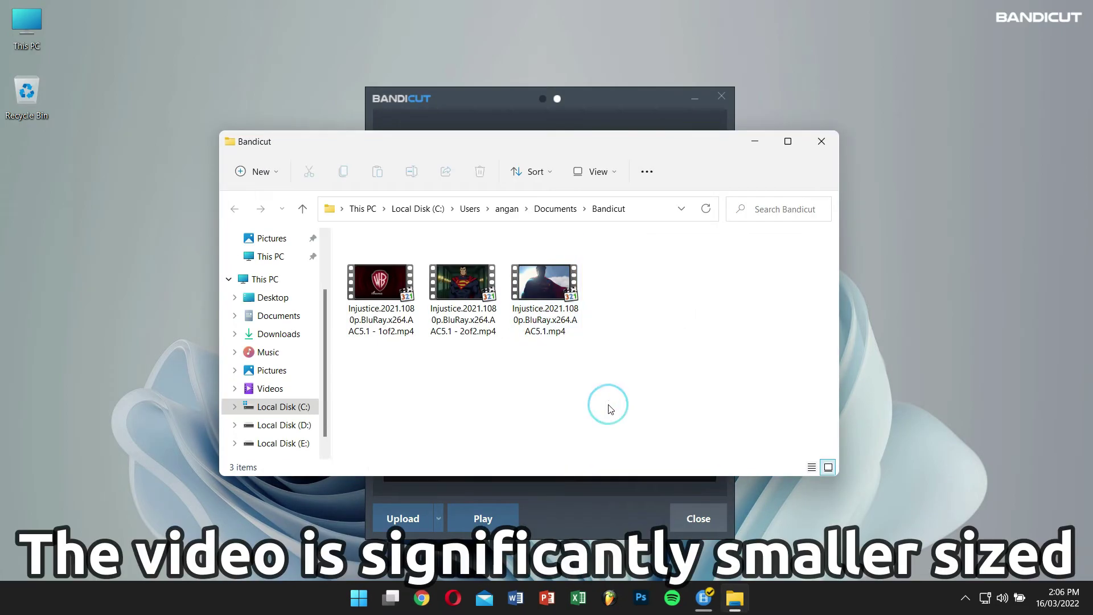
pyautogui.click(551, 309)
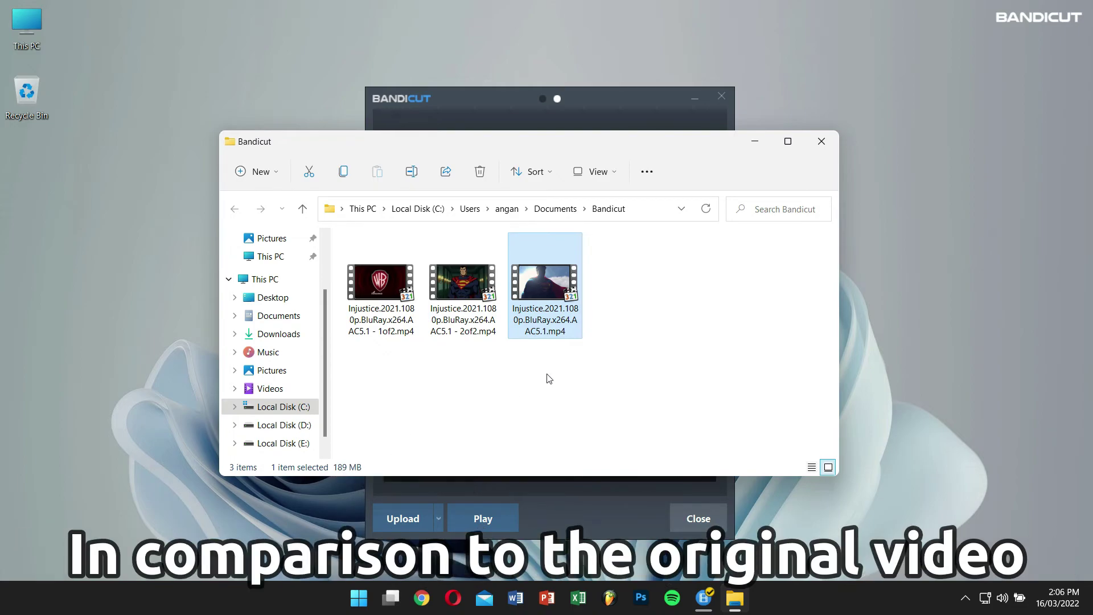
pyautogui.hotkey('alt', 'Return')
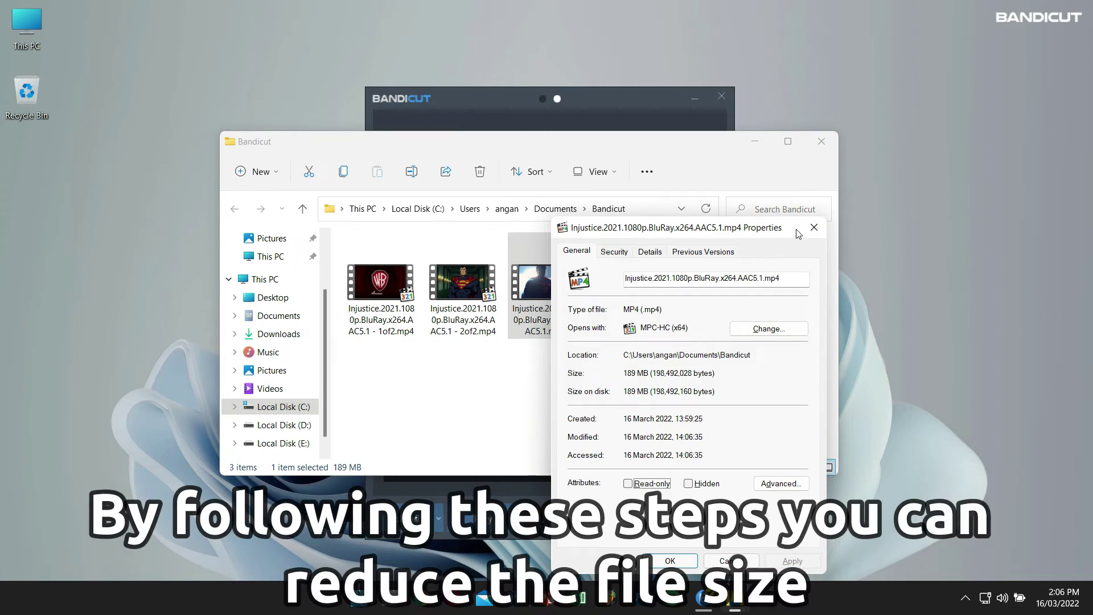
pyautogui.click(814, 227)
# Select all three videos (790 MB total), permanently delete them, and close the folder
pyautogui.click(713, 313)
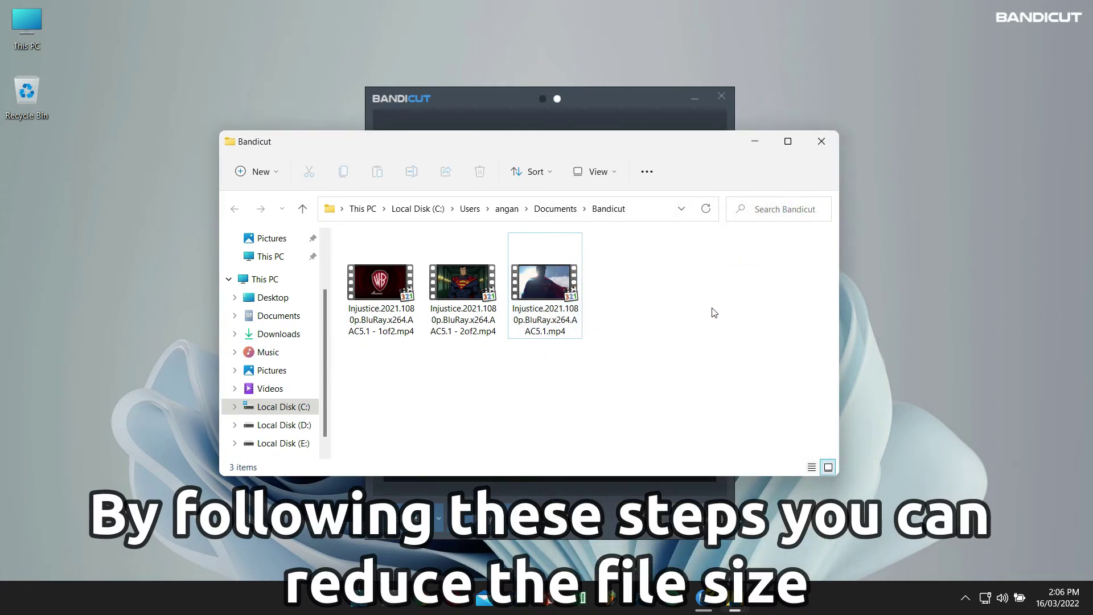
pyautogui.moveTo(713, 146); pyautogui.dragTo(822, 104)
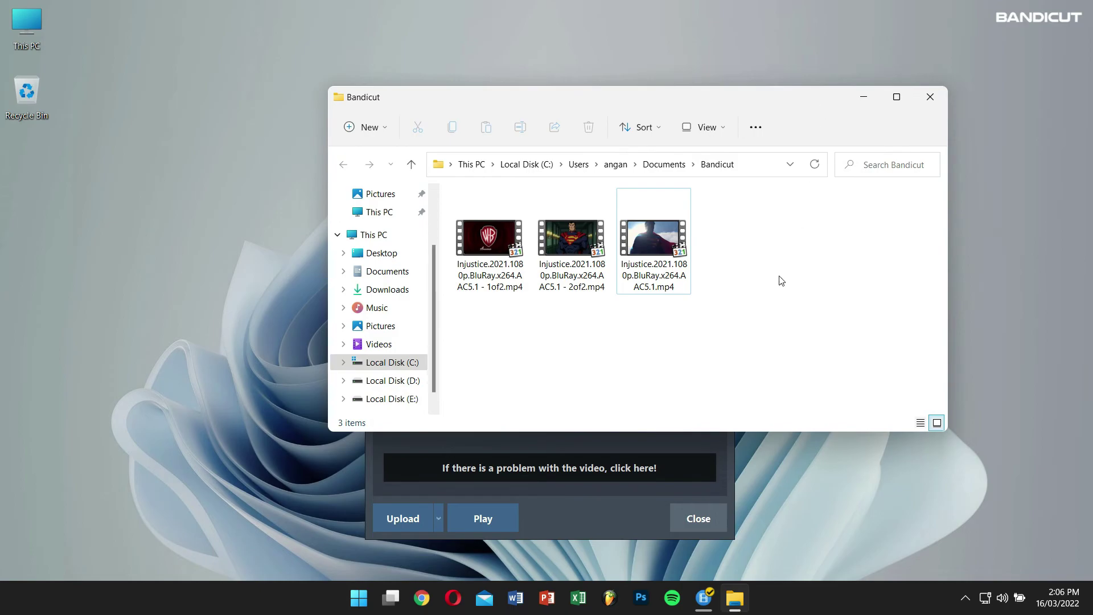
pyautogui.moveTo(777, 277); pyautogui.dragTo(443, 245)
pyautogui.hotkey('shift', 'Delete')
pyautogui.press('Return')
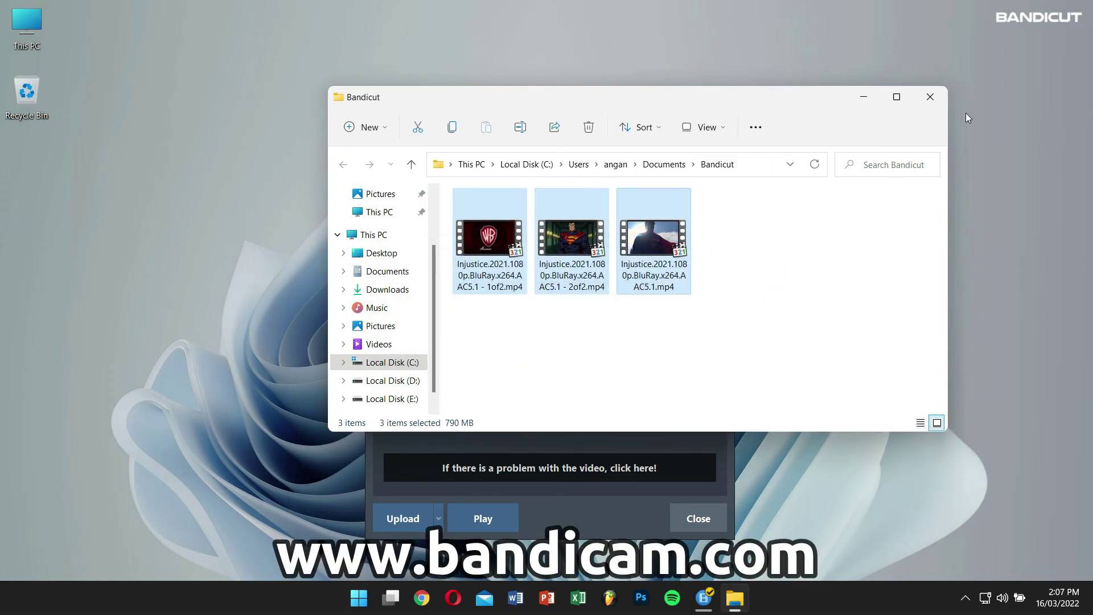
pyautogui.click(933, 103)
pyautogui.moveTo(587, 105); pyautogui.dragTo(386, 79)
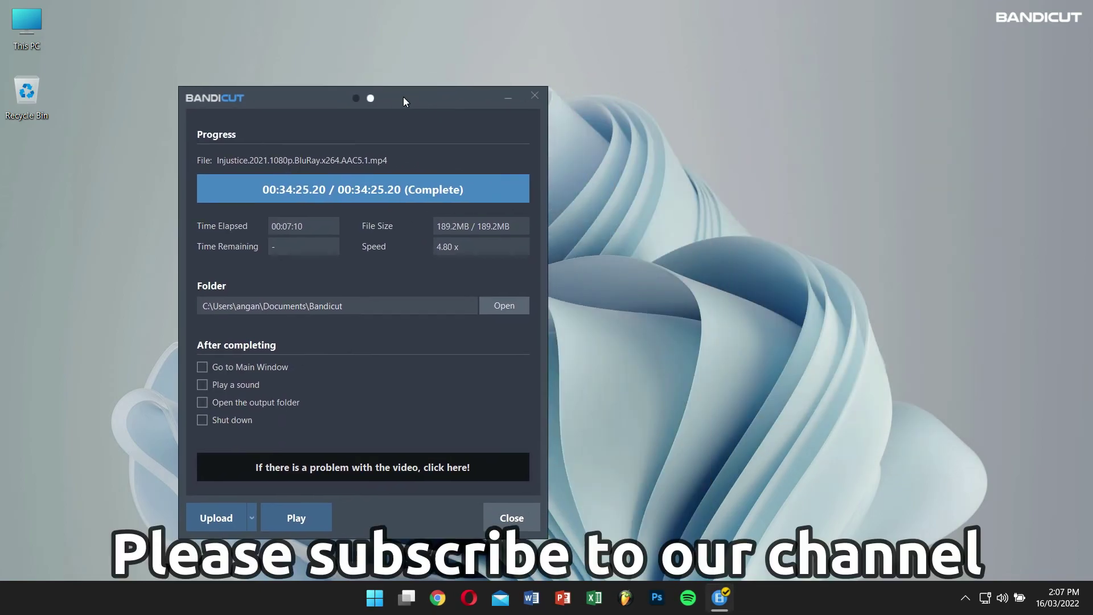
pyautogui.rightClick(637, 79)
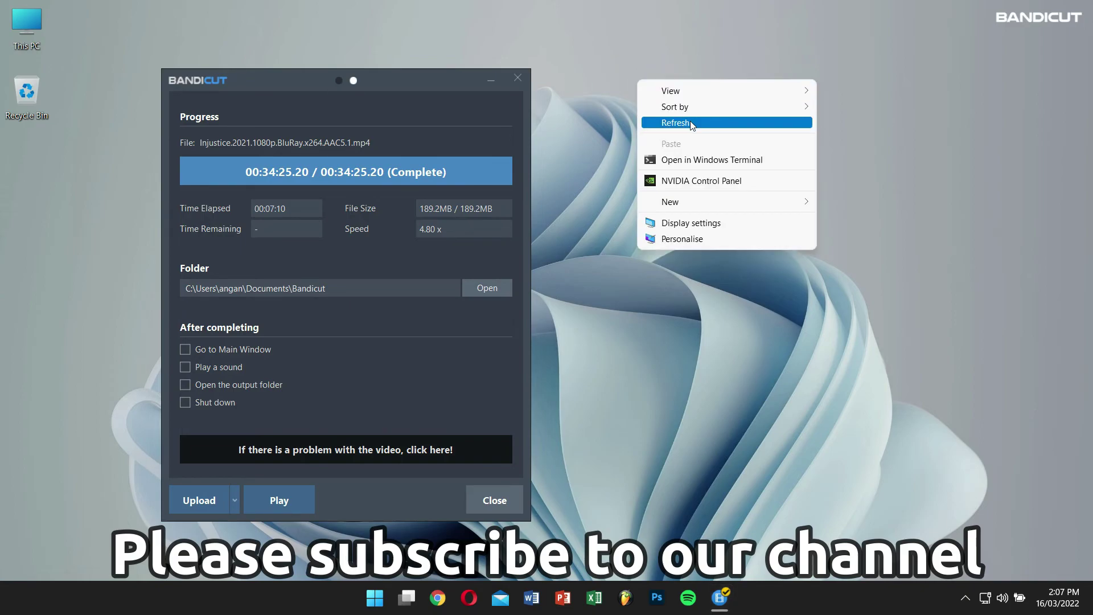
pyautogui.click(690, 121)
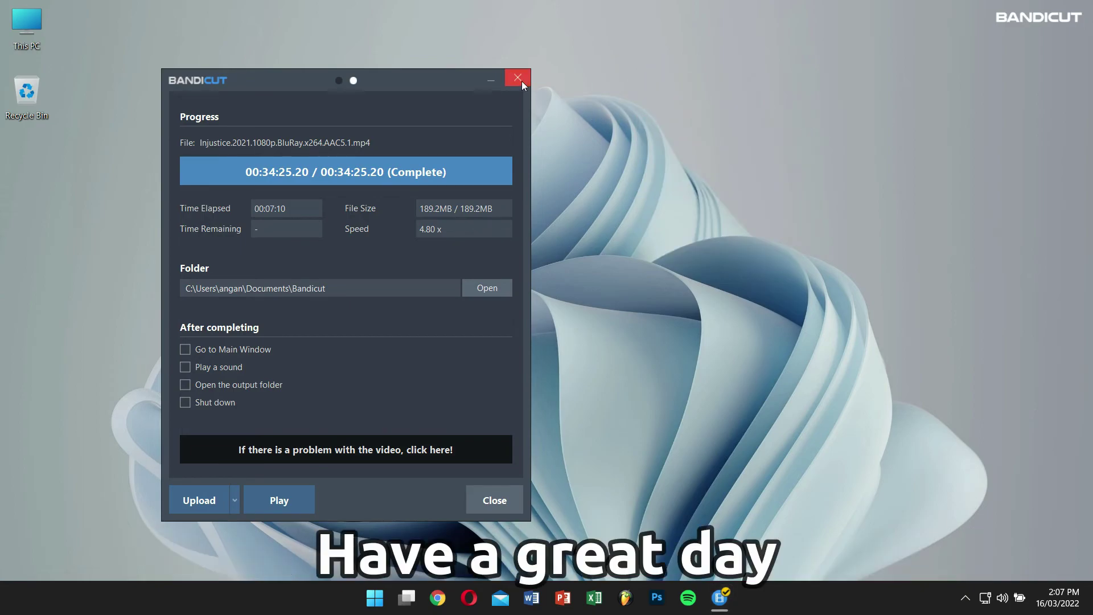